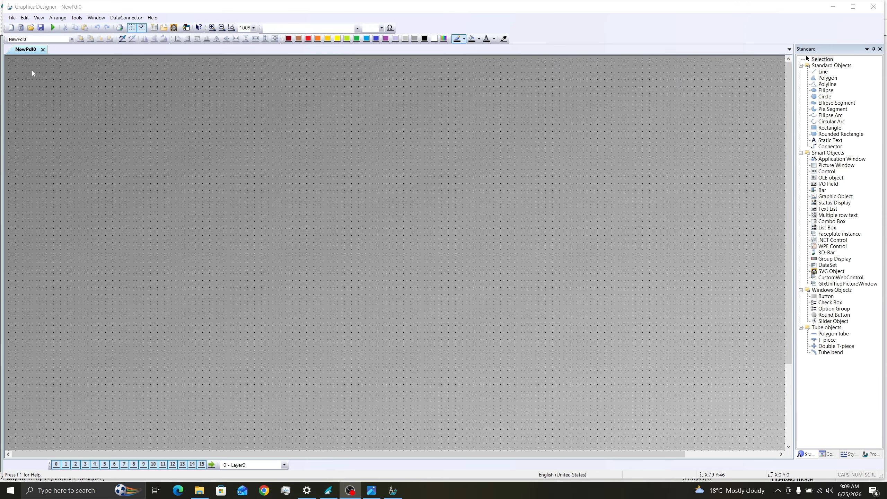
Step: Save the new picture as MainScreen.PDL with Save As
right_click(26, 52)
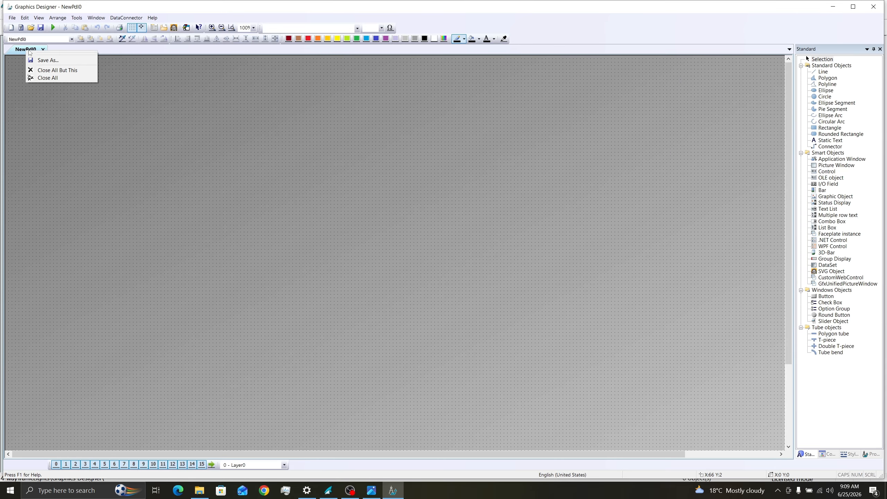
left_click(48, 60)
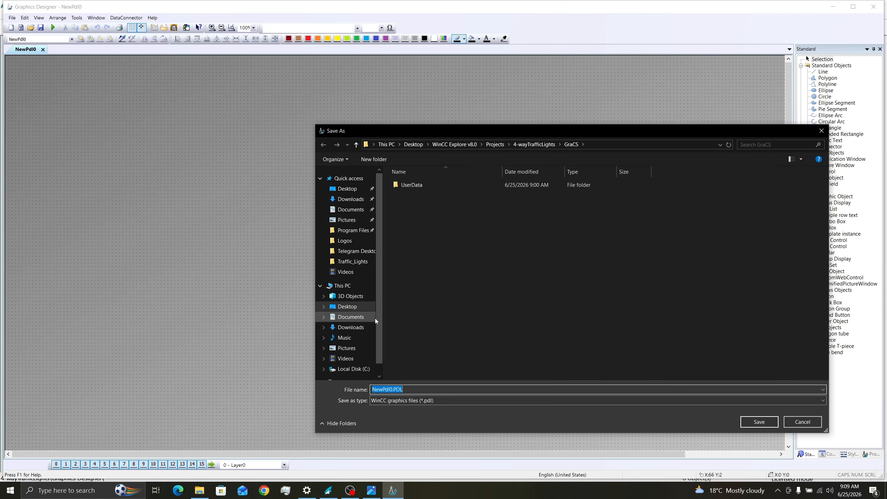
type("MainScreen")
left_click(754, 421)
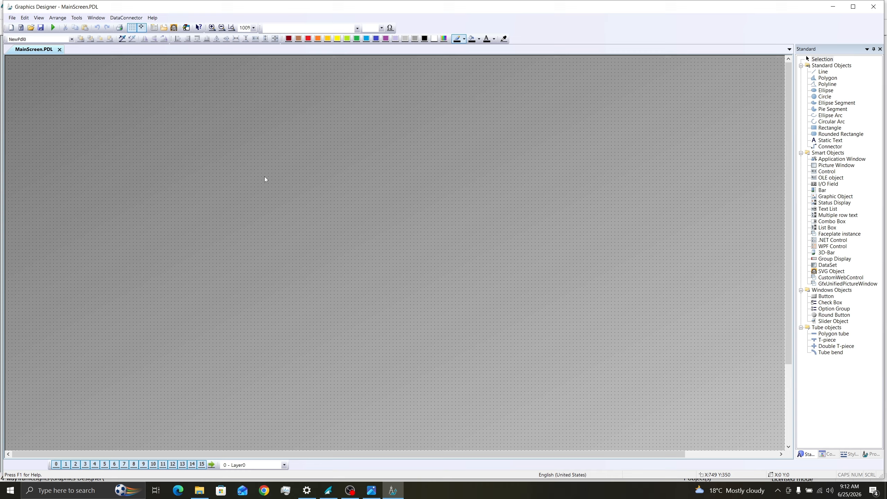
Step: Check the picture's geometry in Properties: 2560 × 1440 with the grid on
right_click(265, 176)
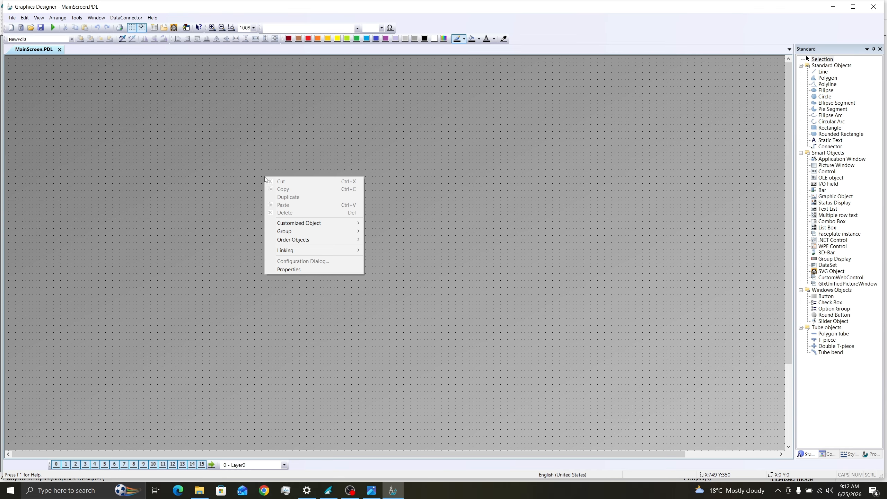
left_click(289, 267)
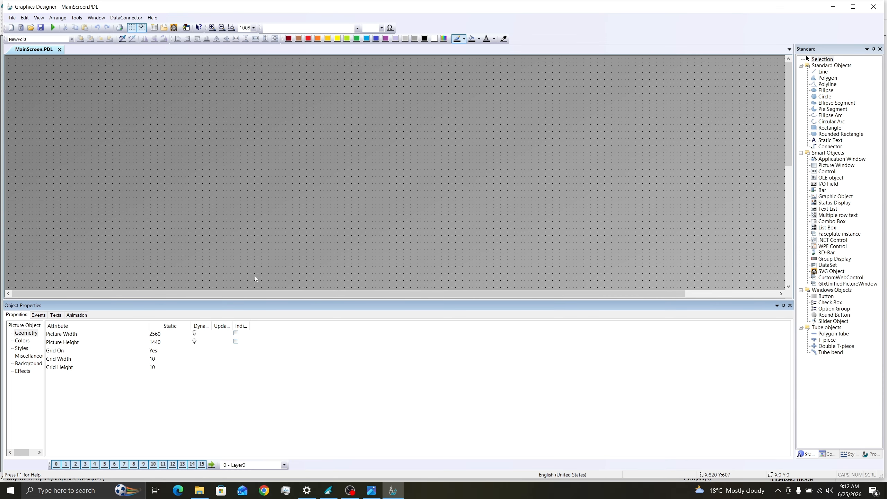
left_click(27, 332)
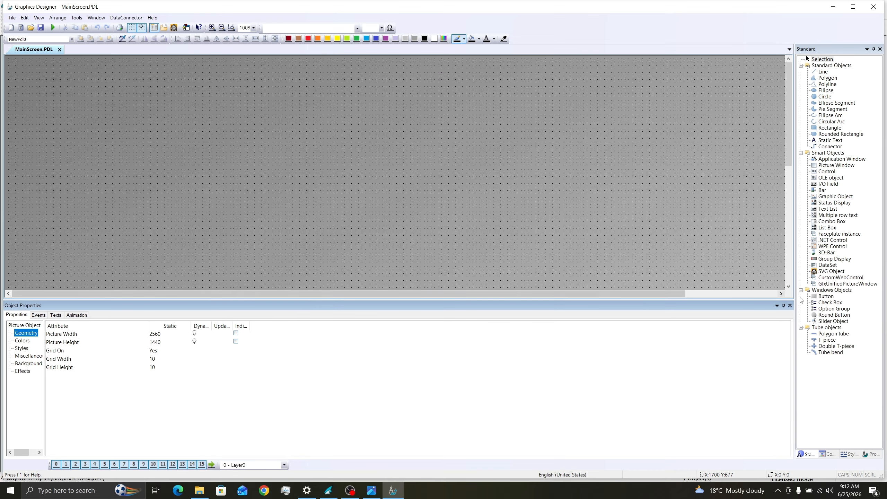
left_click(789, 305)
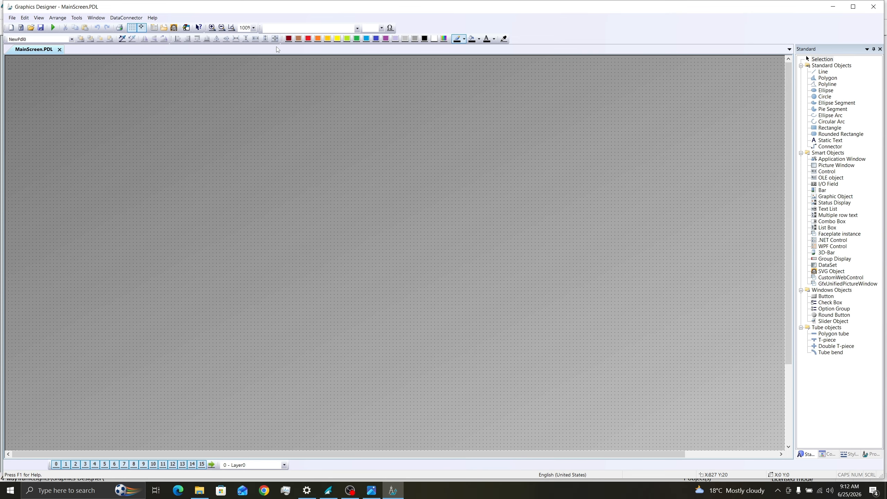
Step: In Runtime, go from the Home page to the Details page, then to the Admin page
left_click(254, 28)
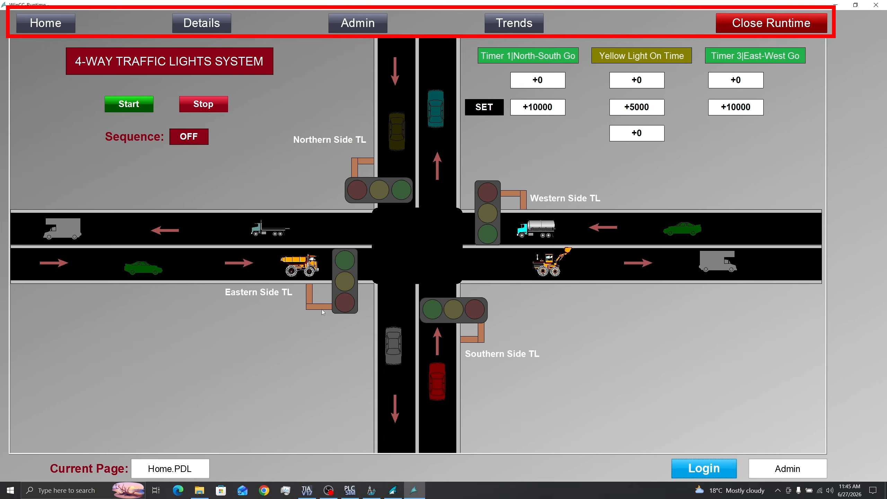
left_click(202, 25)
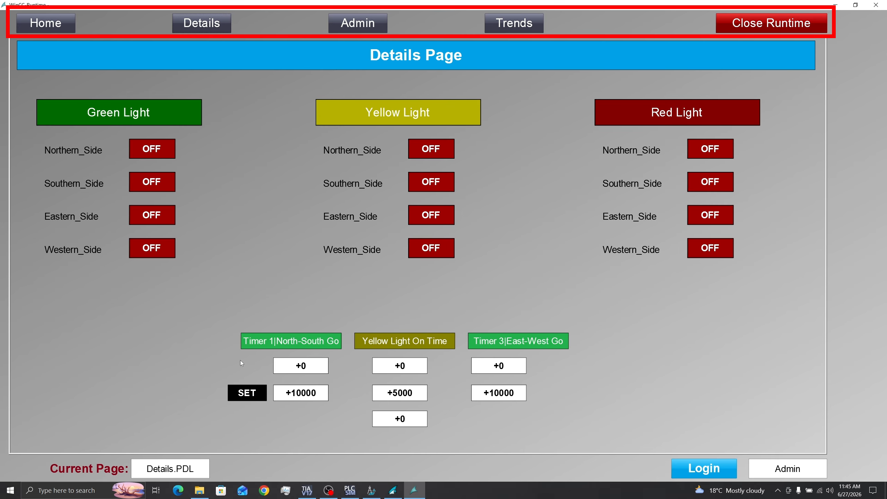
left_click(360, 26)
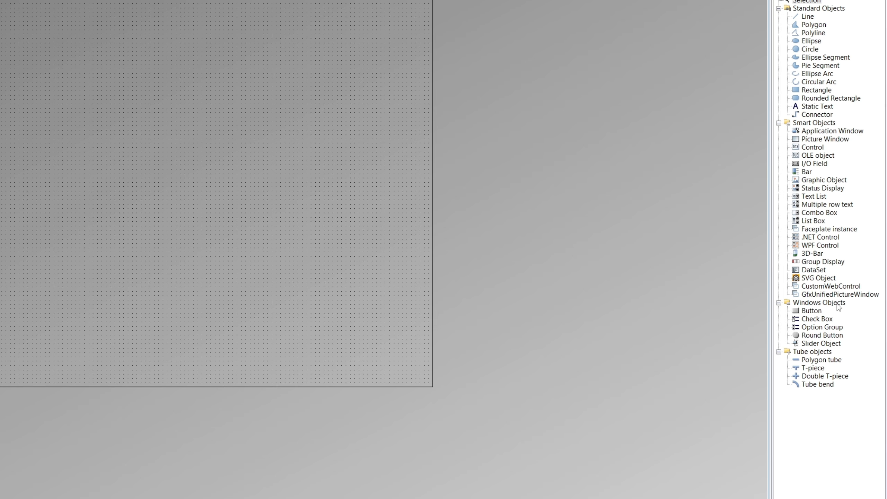
Step: Place a Button labelled 'Home' at the picture's top left and enlarge it
left_click(809, 313)
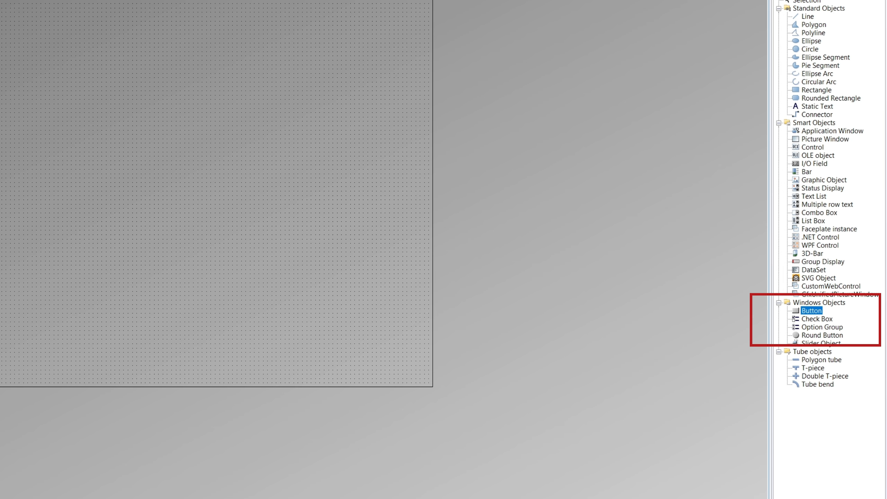
left_click(69, 71)
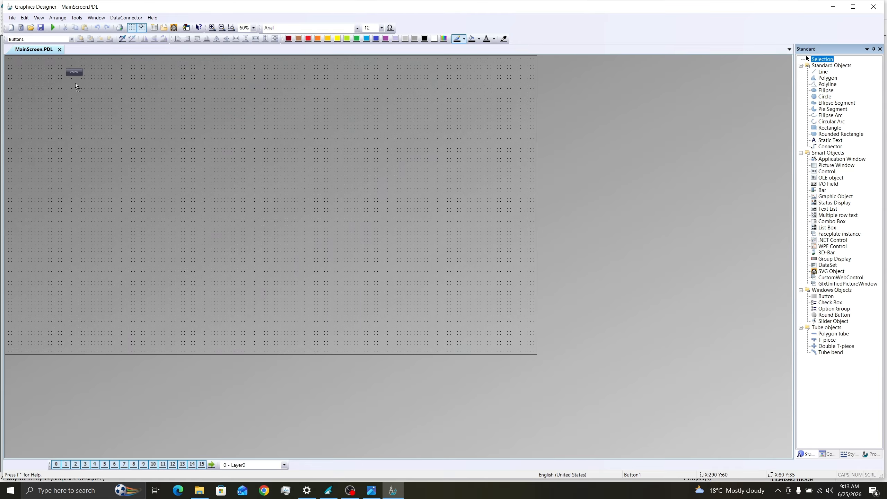
type("Home")
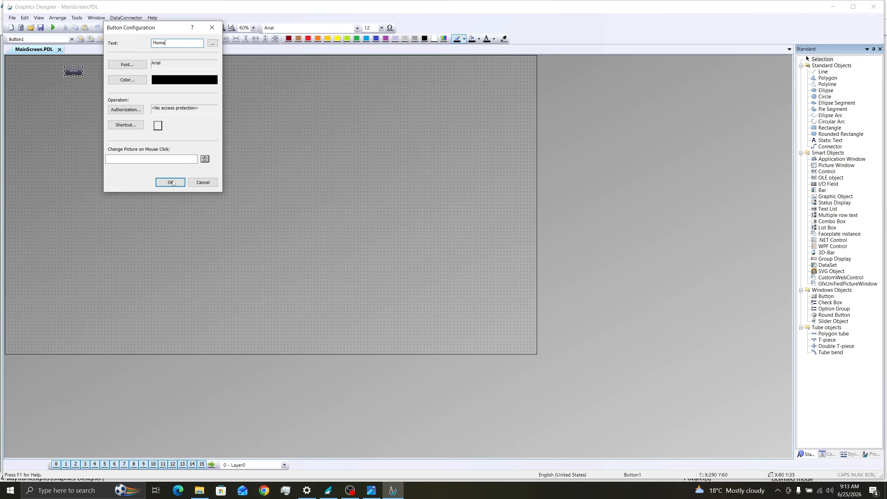
left_click(171, 182)
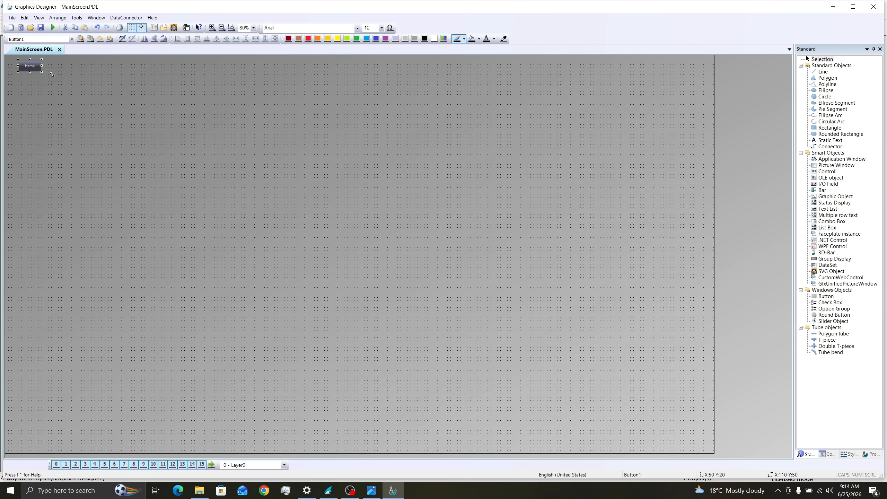
mouse_move(43, 73)
left_mouse_down()
mouse_move(70, 81)
mouse_move(43, 76)
left_mouse_up()
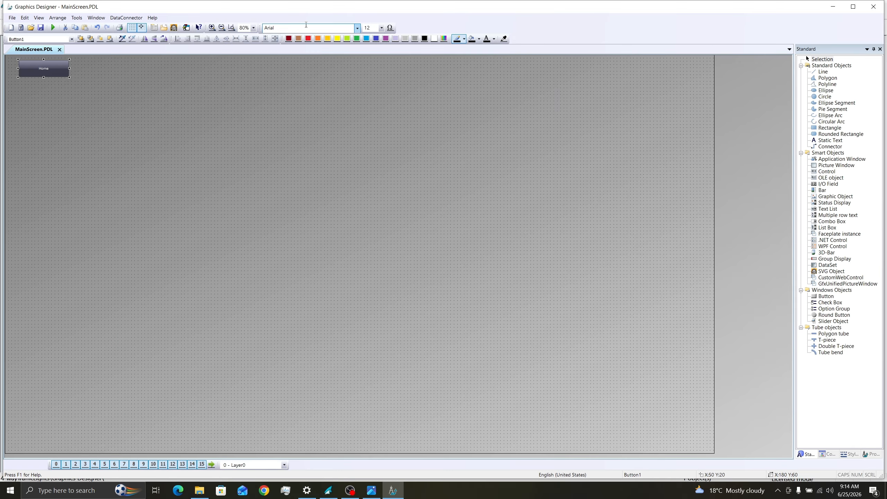
Step: Set the Home button's Arial text to 36 point
left_click(357, 28)
left_click(383, 29)
left_click(383, 29)
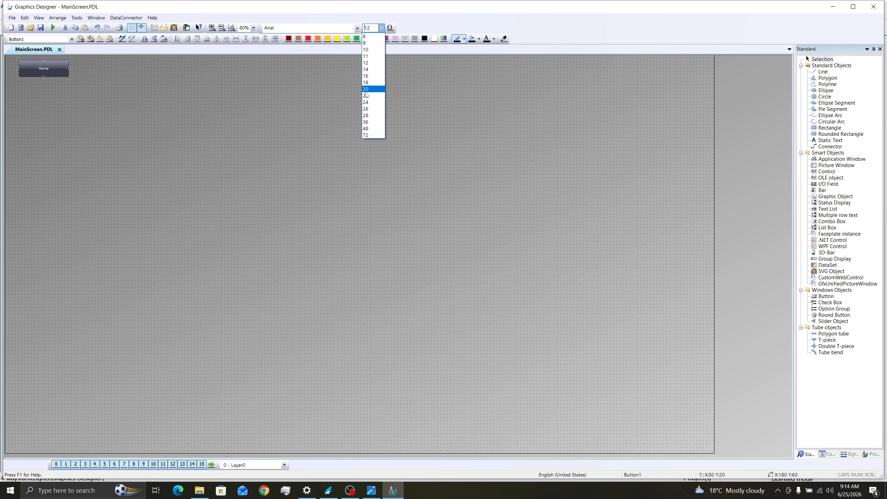
left_click(366, 116)
left_click(383, 28)
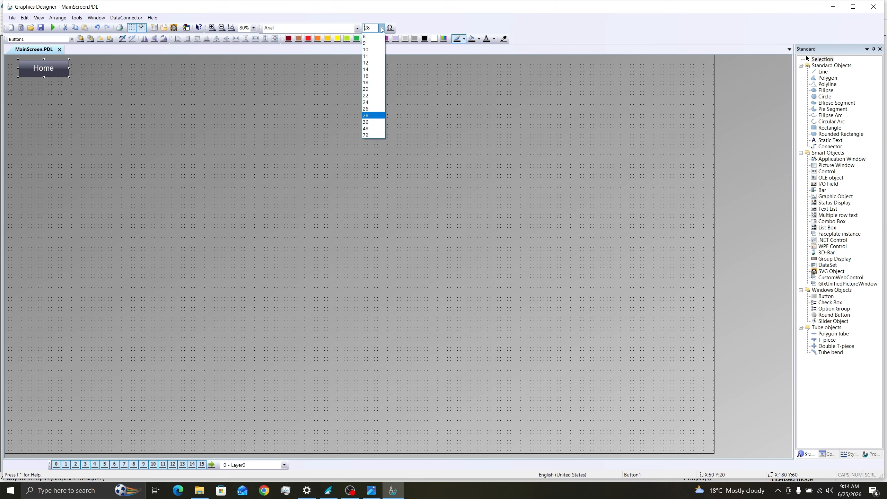
left_click(366, 122)
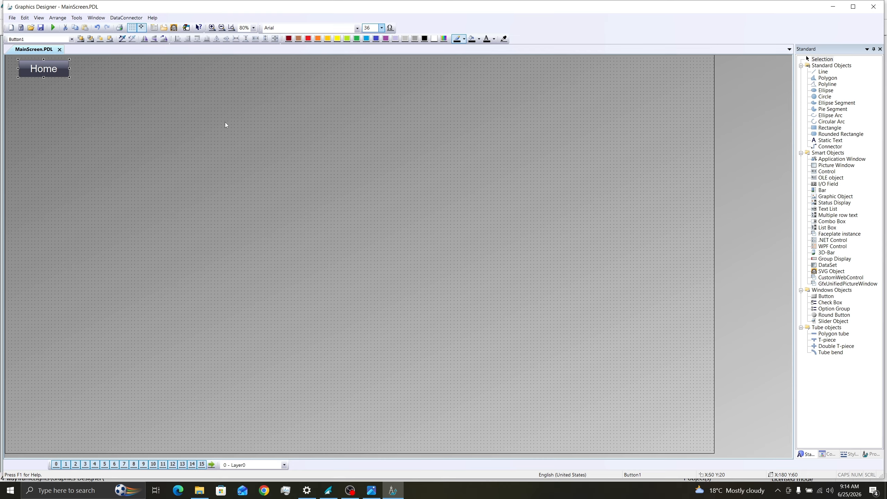
Step: Copy the Home button and paste several copies
left_click(48, 67)
key("ctrl+c")
key("ctrl+v")
key("ctrl+v")
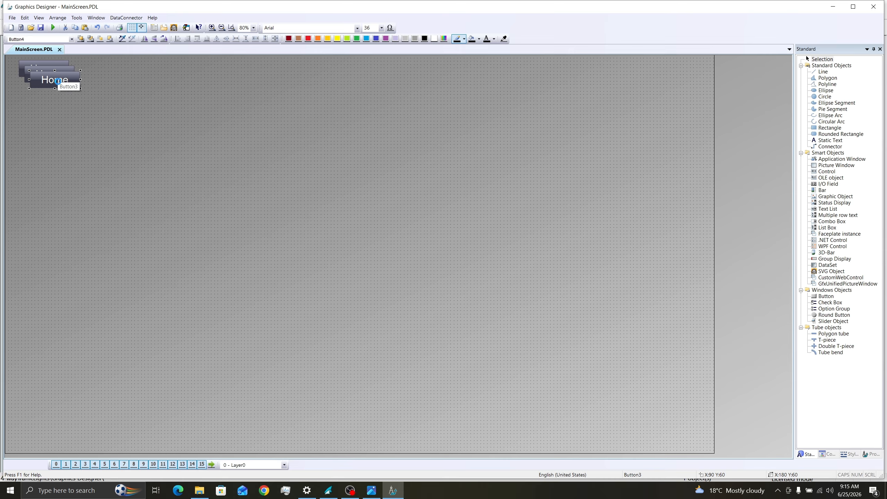
key("ctrl+v")
key("ctrl+v")
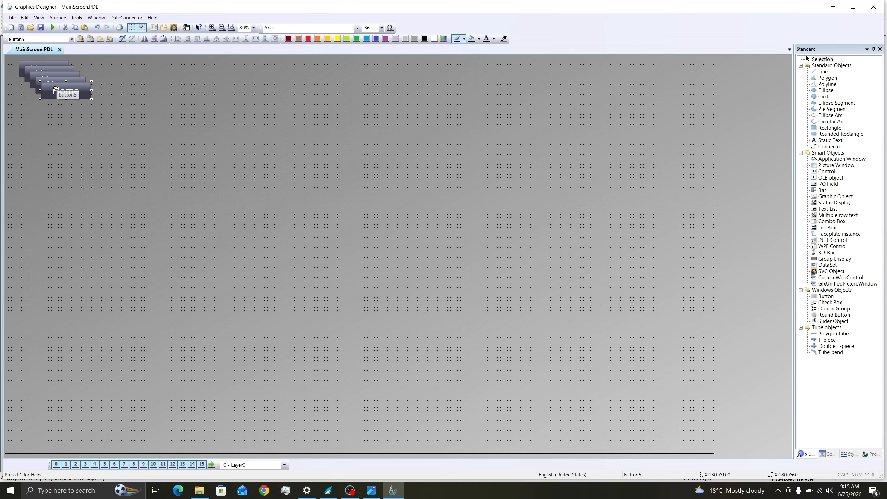
Step: Spread the button copies along the top row and relabel two as 'Details' and 'Admin'
left_click_drag(66, 91, 369, 75)
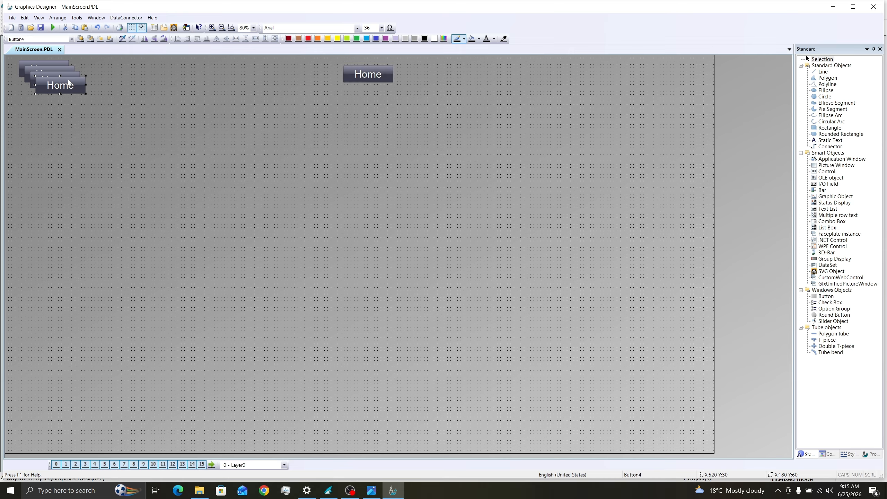
left_click_drag(68, 84, 134, 75)
left_click_drag(59, 77, 572, 68)
double_click(121, 72)
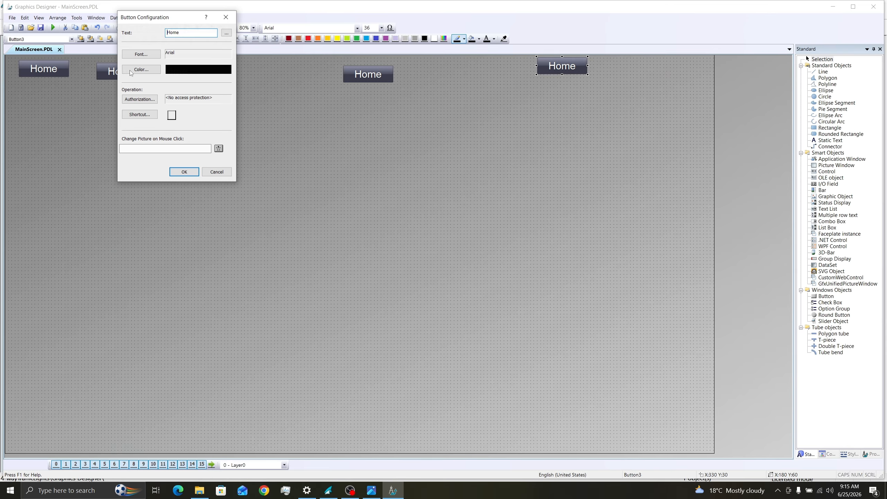
type("Details")
key("Return")
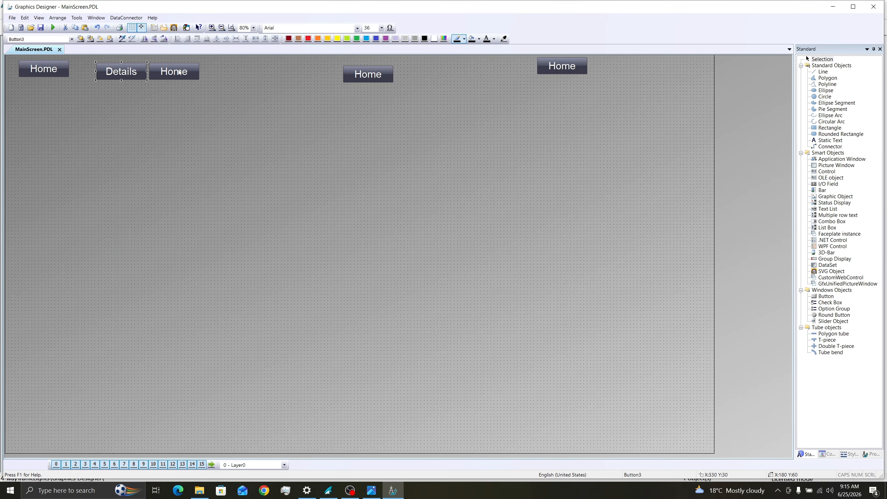
double_click(179, 72)
type("Admin")
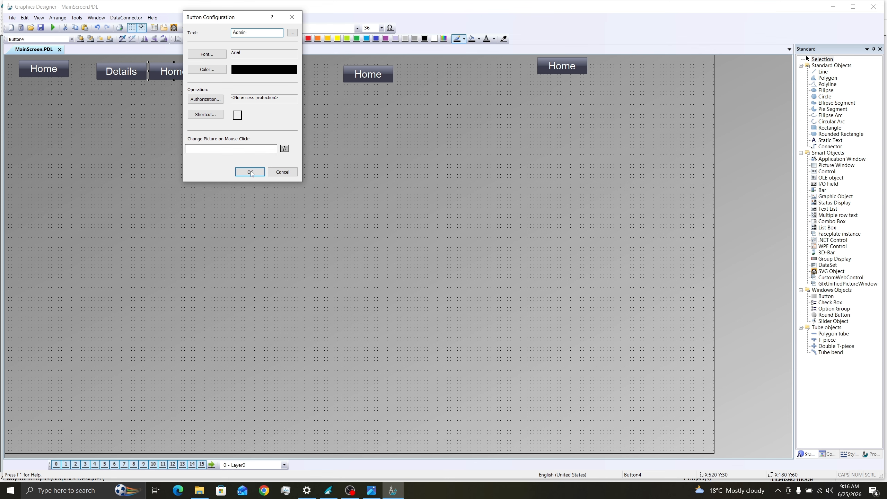
left_click(251, 172)
Step: Relabel the others 'Trends' and 'Close Runtime', widening Close Runtime and moving it far right
double_click(360, 80)
type("Trends")
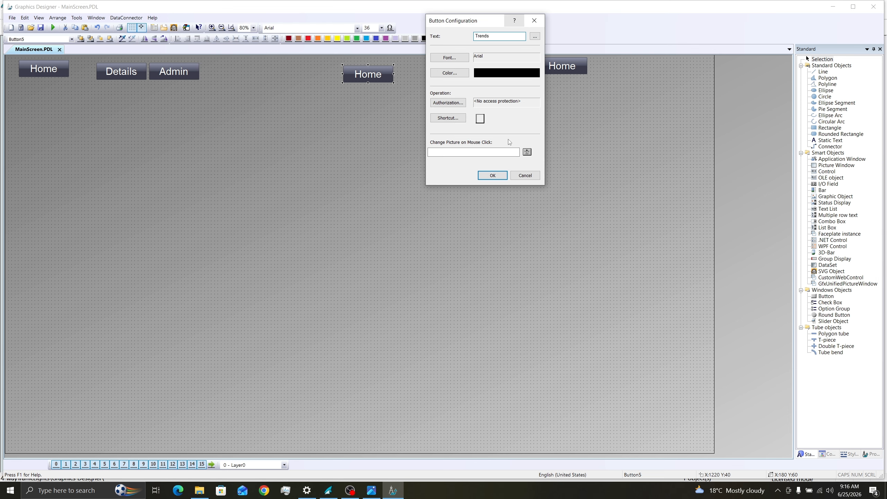
key("Return")
double_click(562, 67)
type("Close Runtime")
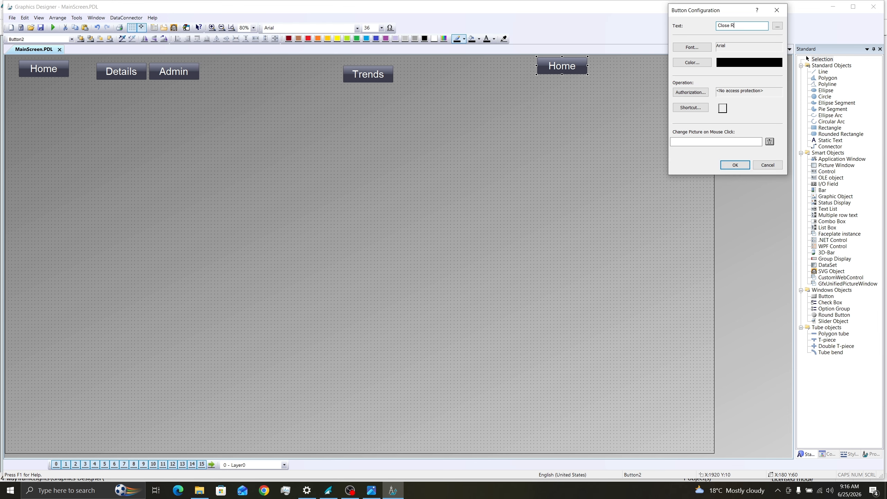
left_click(735, 165)
left_click_drag(495, 69, 492, 67)
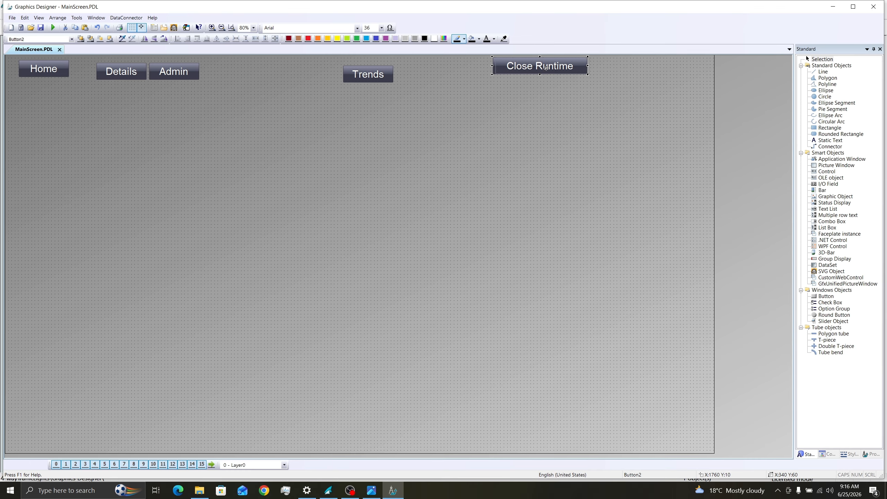
left_click_drag(657, 72, 655, 73)
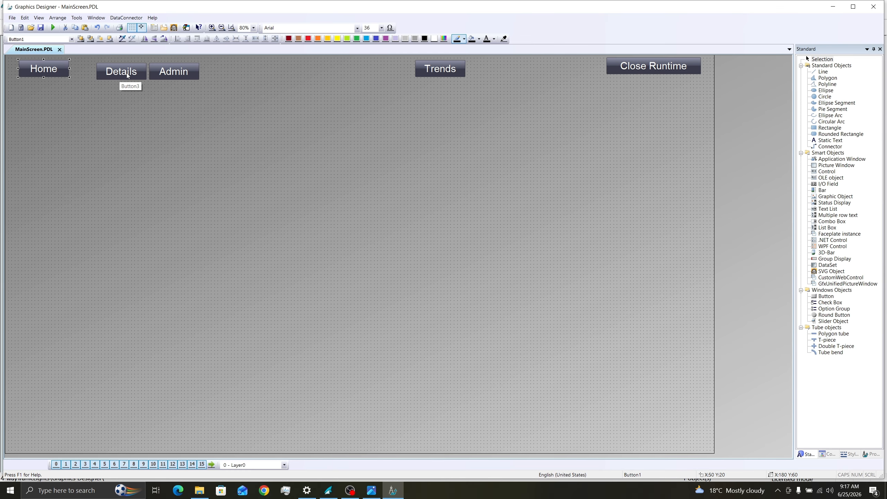
Step: Top-align the navigation buttons and space Home, Details, Admin and Trends evenly
left_click(116, 75, "shift")
left_click(156, 73, "shift")
left_click(442, 71, "shift")
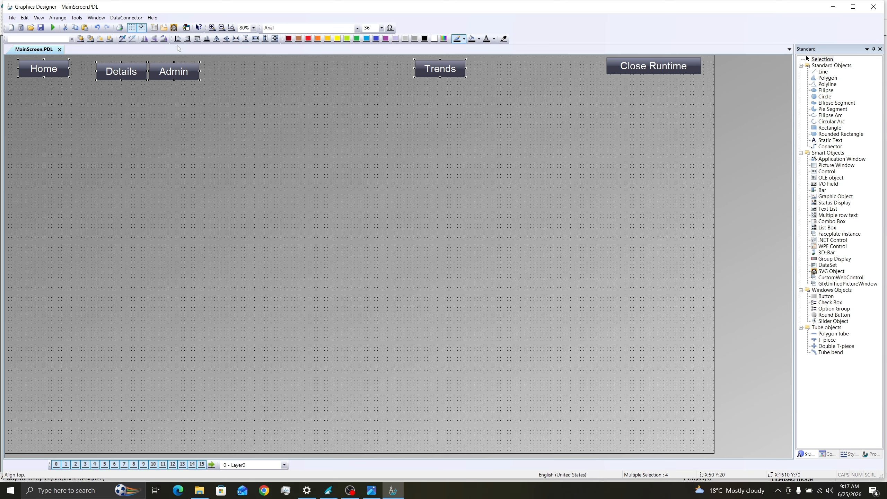
left_click(198, 38)
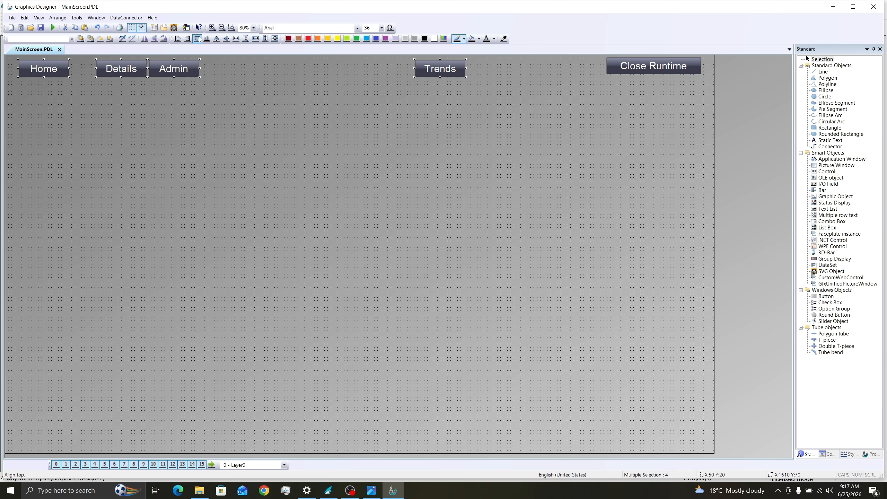
left_click(237, 39)
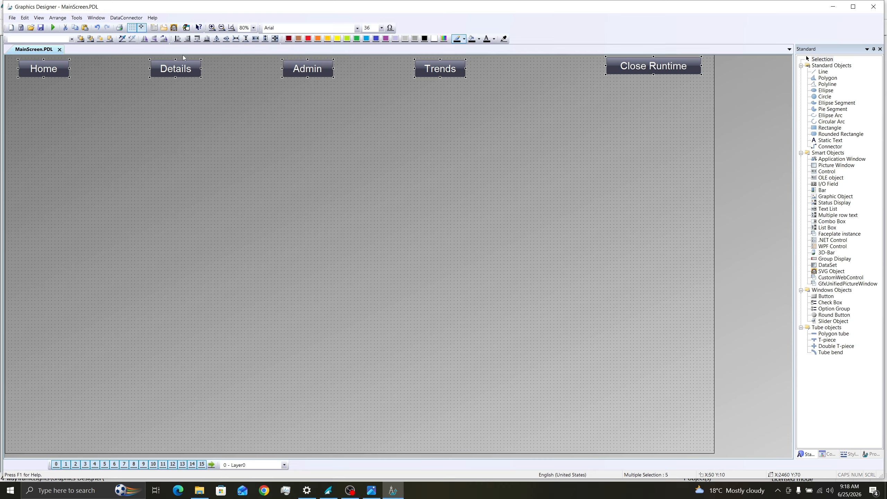
left_click(198, 39)
Step: Select the Close Runtime button and bring up its shortcut menu
left_click(491, 318)
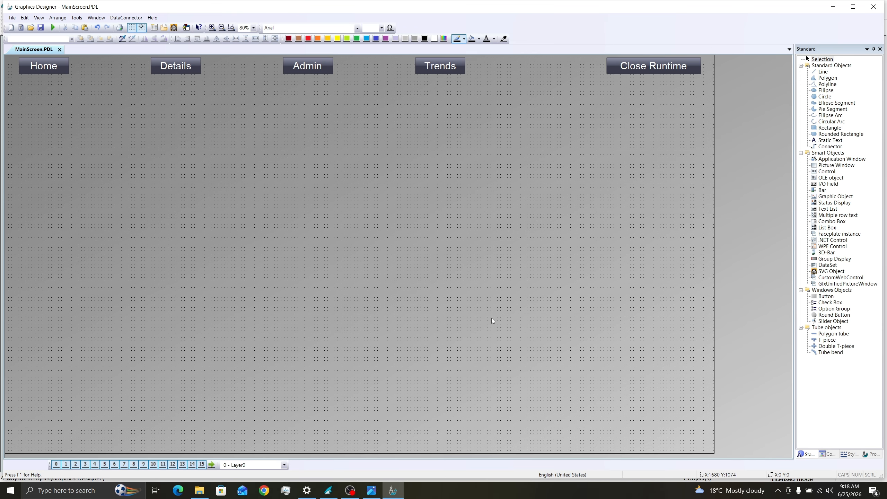
left_click(642, 65)
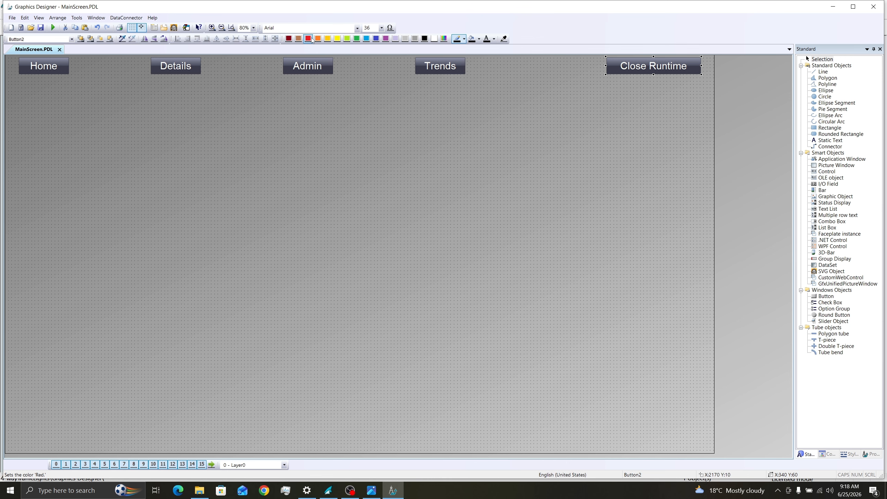
left_click(696, 59)
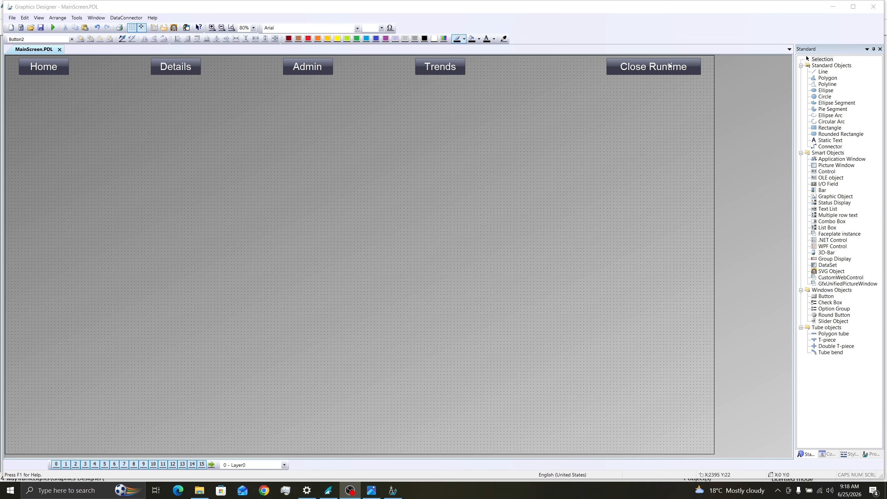
left_click(642, 71)
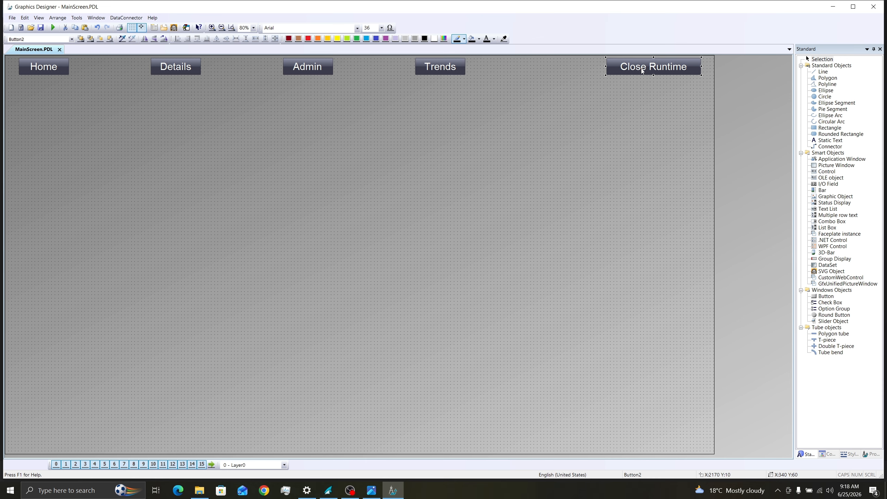
right_click(641, 72)
Step: Set Close Runtime's Global Color Scheme effect to No
left_click(664, 161)
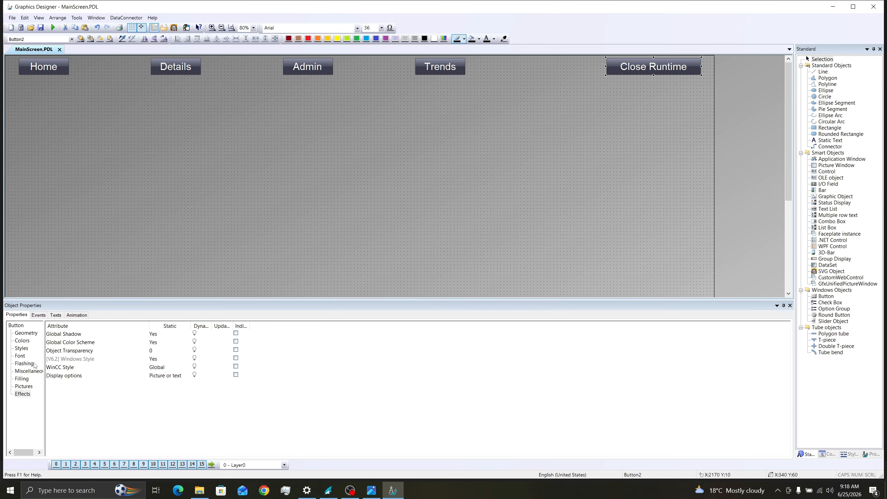
left_click(24, 394)
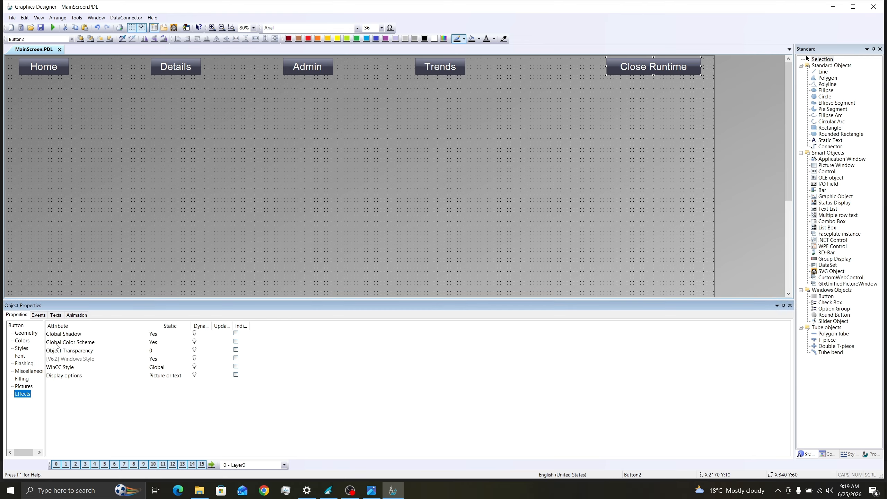
double_click(152, 346)
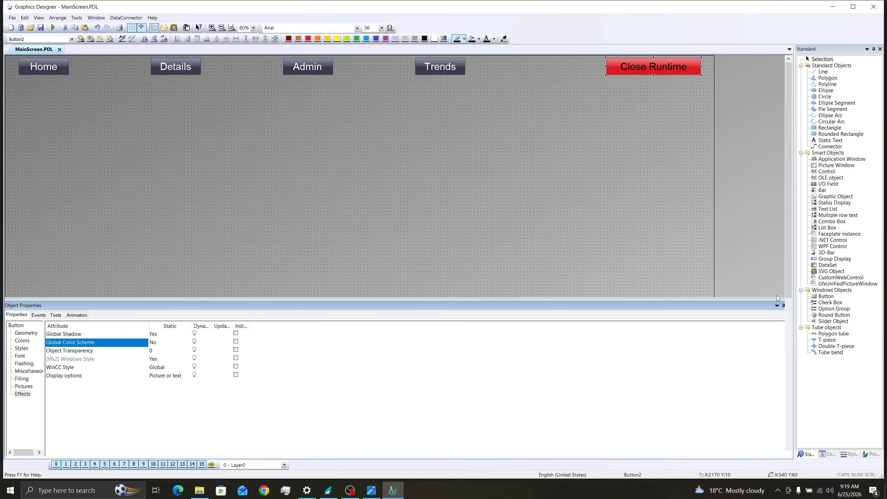
left_click(790, 305)
Step: Give Close Runtime white text, an E60000 red fill and a B50000 border
left_click(493, 41)
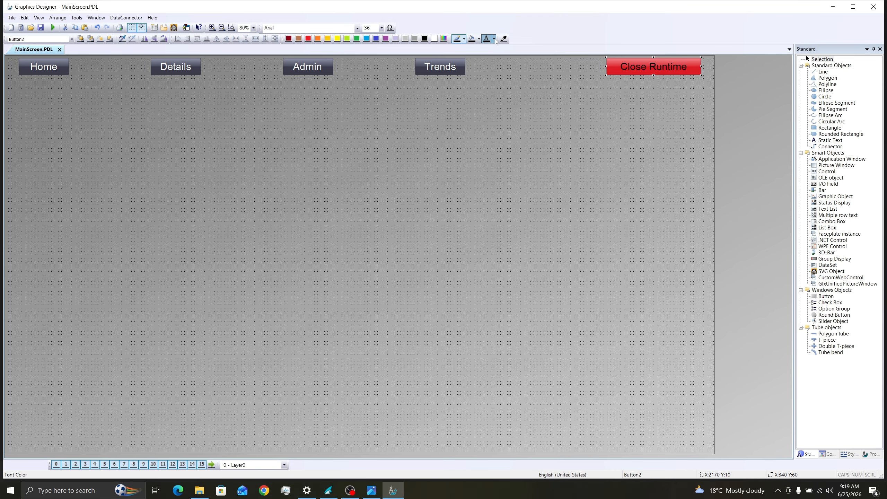
left_click(494, 52)
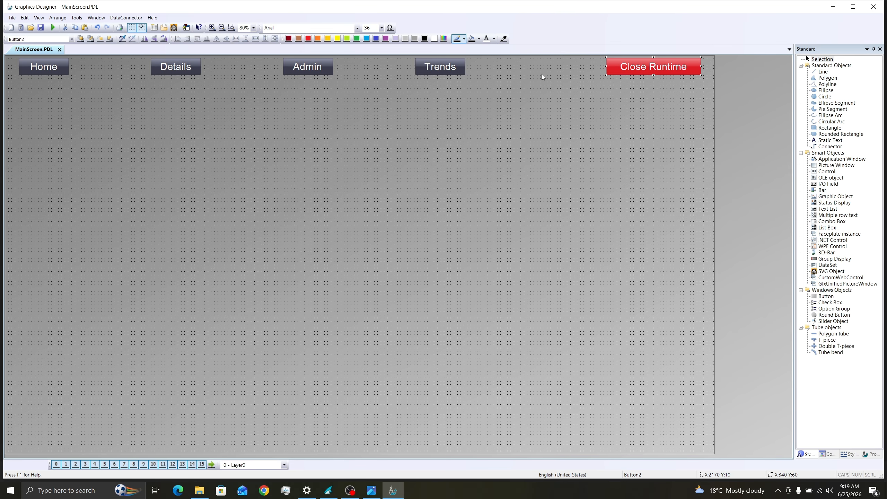
left_click(440, 39)
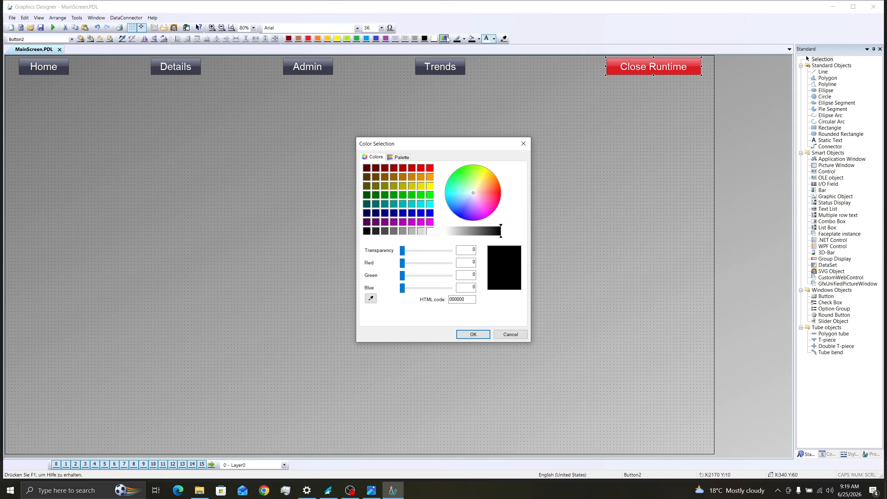
left_click(420, 168)
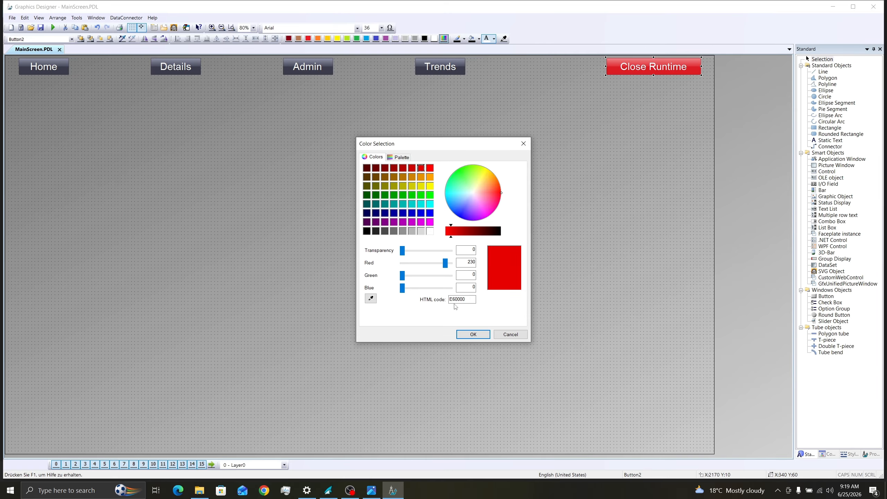
left_click(474, 335)
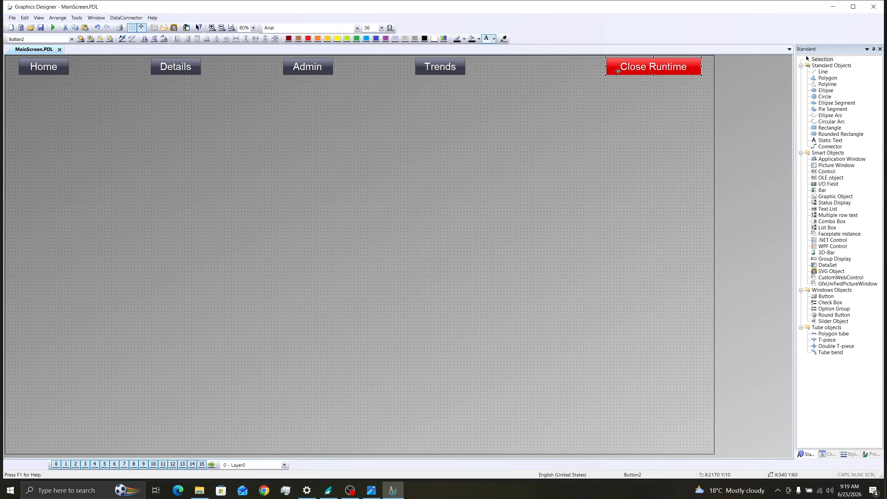
left_click(447, 42)
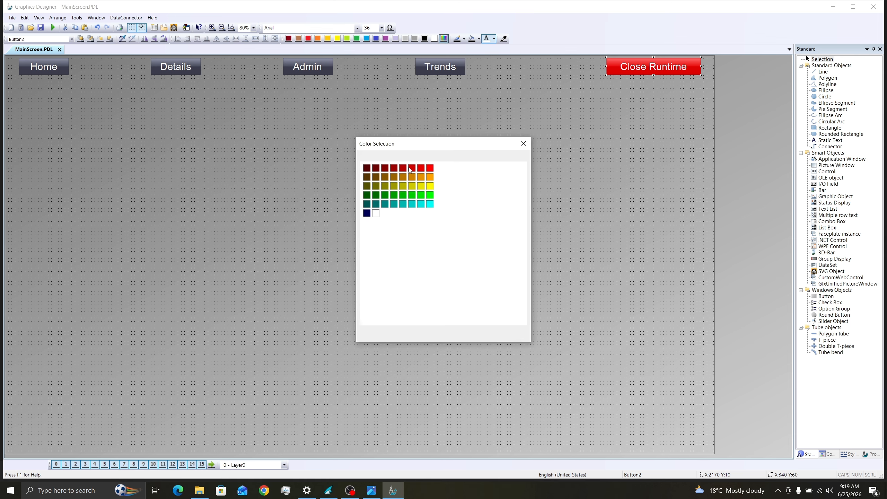
left_click(403, 170)
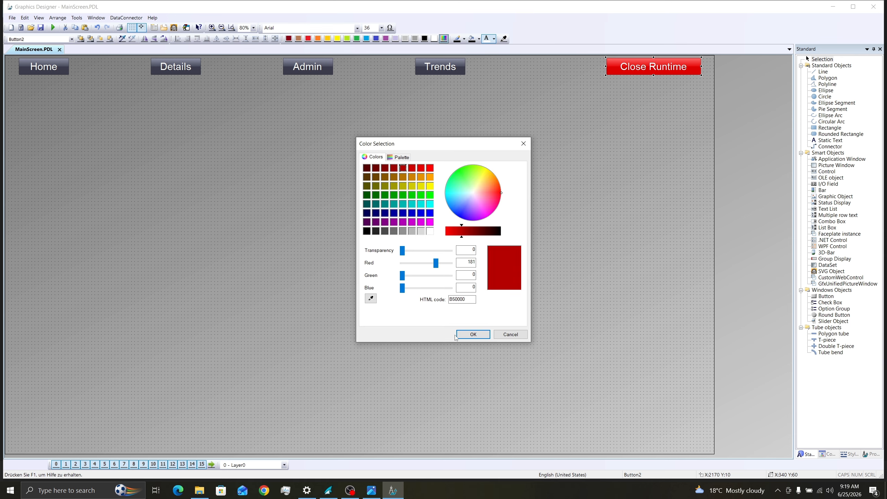
left_click(474, 334)
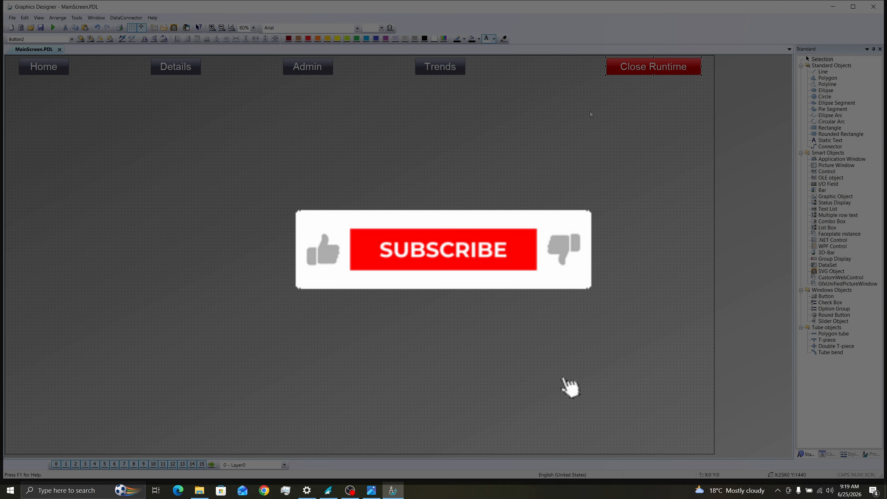
left_click(591, 112)
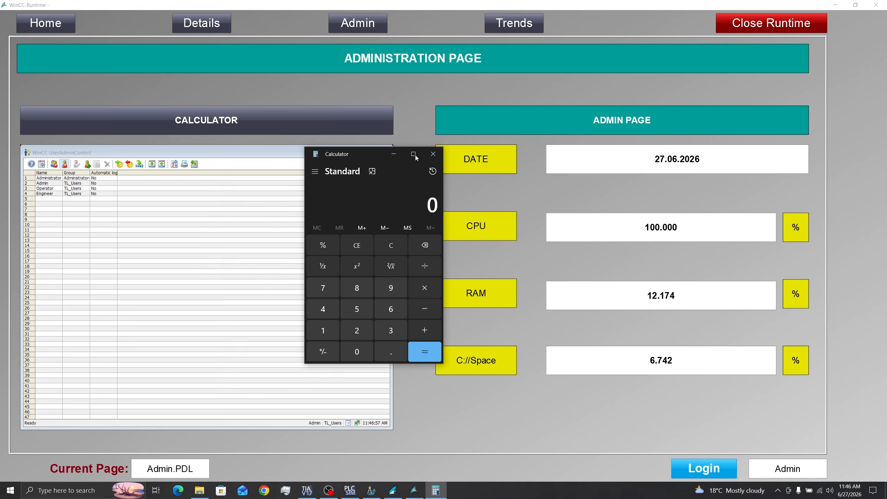
left_click(433, 154)
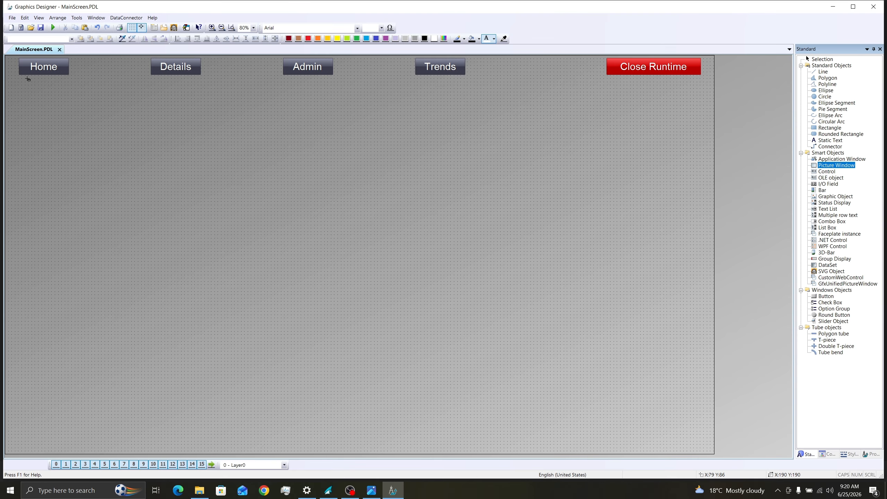
Step: Draw a picture window across the canvas and show its geometry properties
left_click_drag(9, 82, 45, 144)
left_click_drag(202, 242, 711, 443)
right_click(201, 199)
left_click(224, 290)
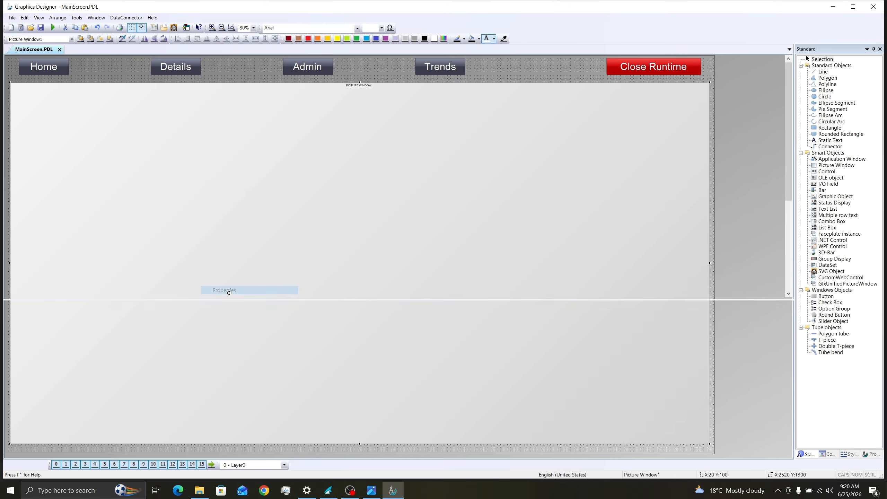
left_click(26, 334)
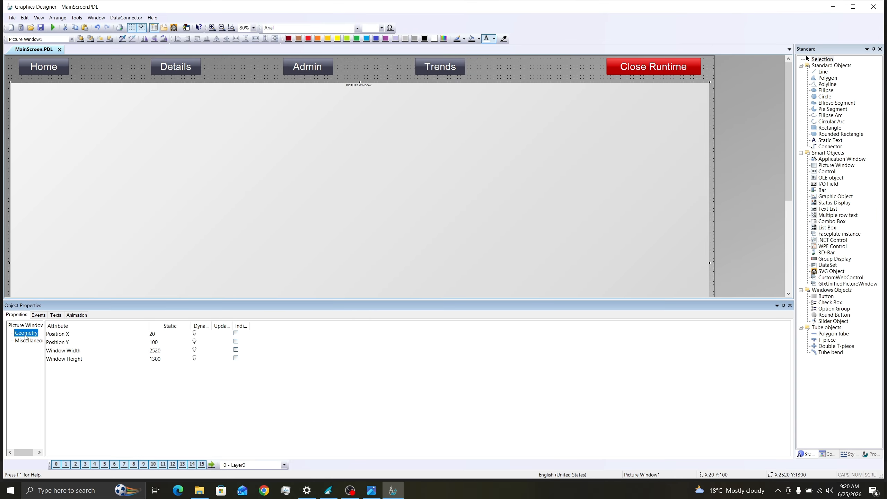
Step: Size the picture window to 2500 × 1280 and move it just below the buttons
left_click(159, 352)
type("25")
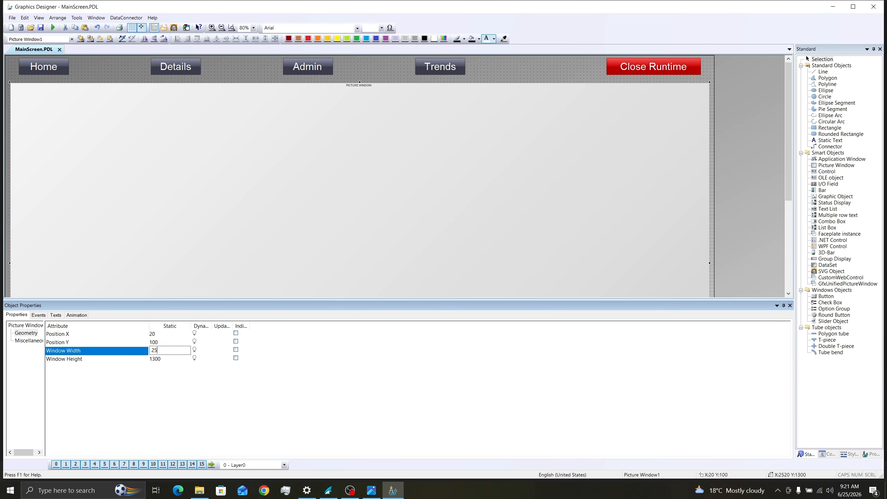
left_click(159, 357)
type("12")
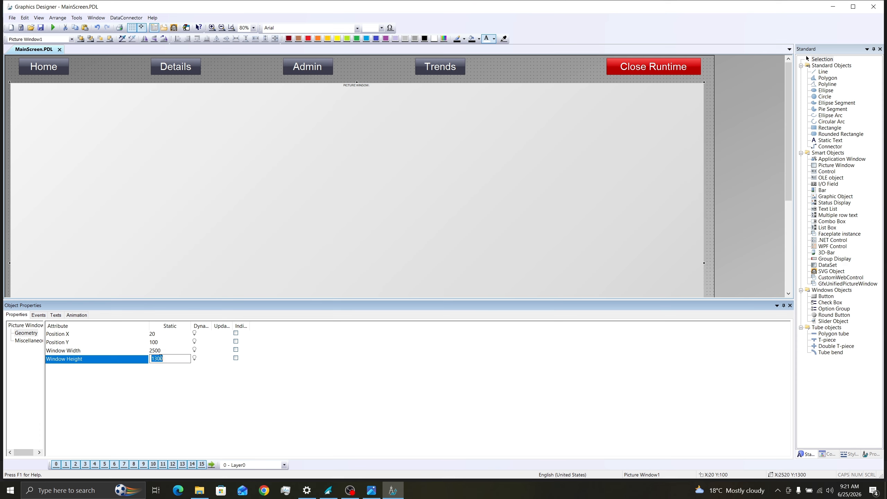
type("80")
key("Return")
left_click(790, 305)
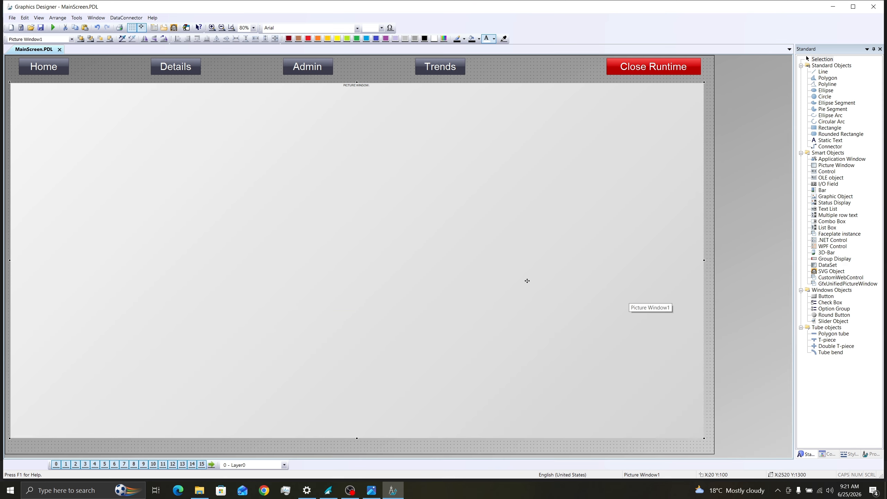
left_click_drag(527, 281, 529, 274)
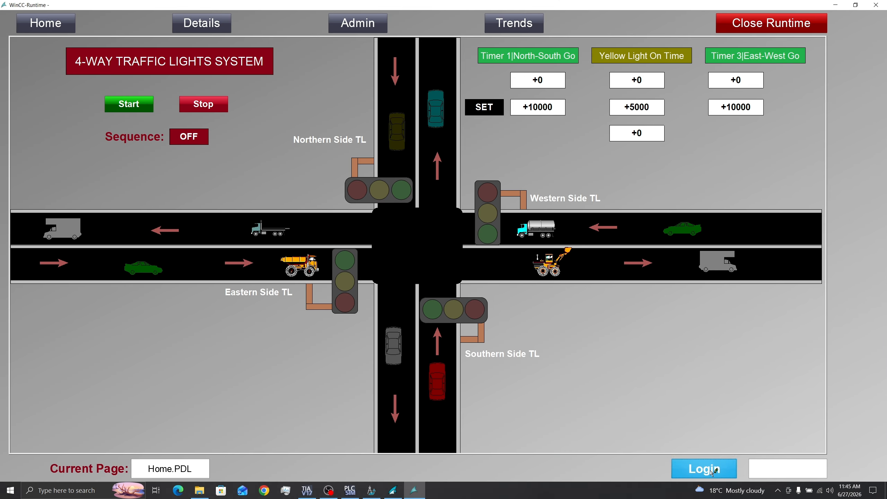
Step: Add a button labelled 'Login' below the picture window, toward the bottom right
left_click(699, 468)
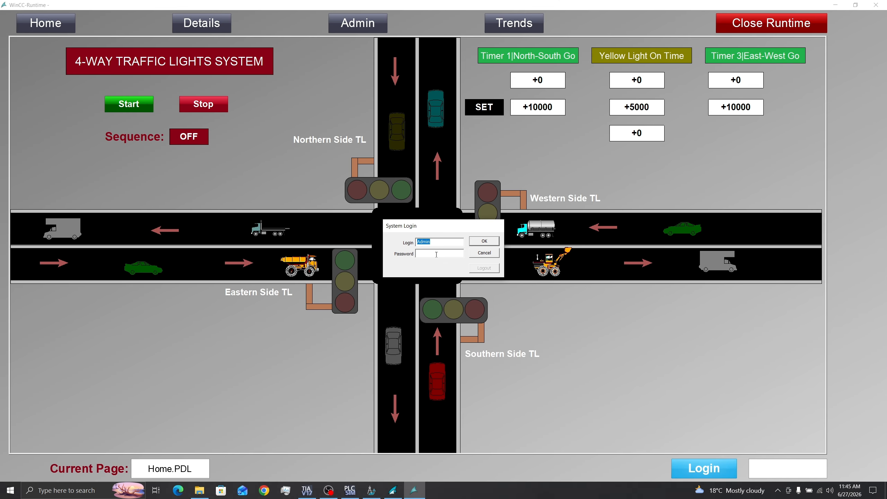
left_click(436, 254)
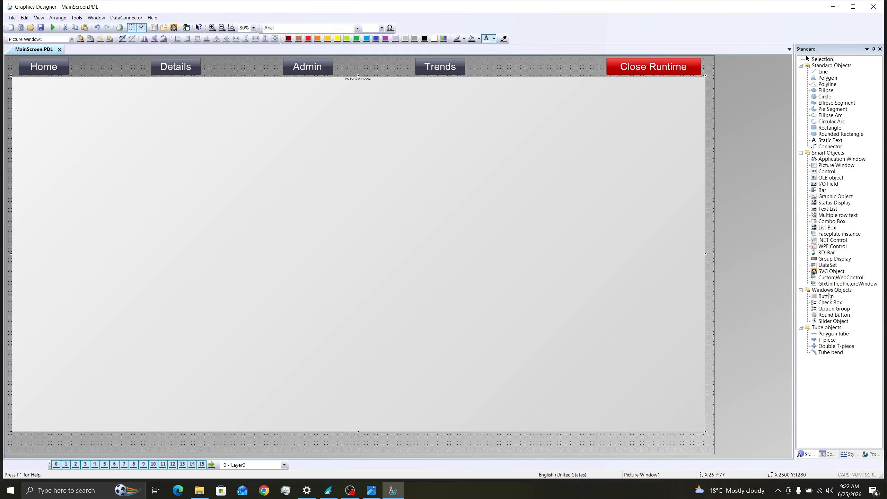
left_click(830, 296)
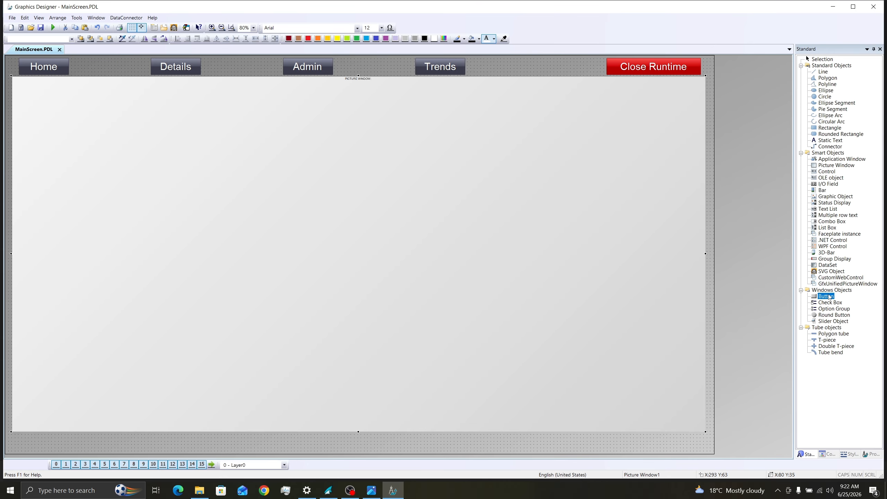
left_click(504, 441)
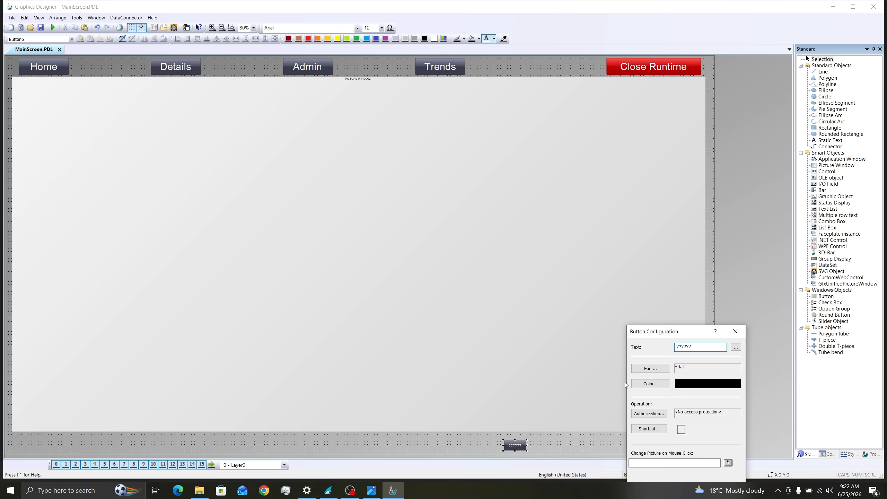
left_click_drag(692, 346, 662, 349)
type("Login")
left_click_drag(681, 331, 642, 238)
left_click(661, 398)
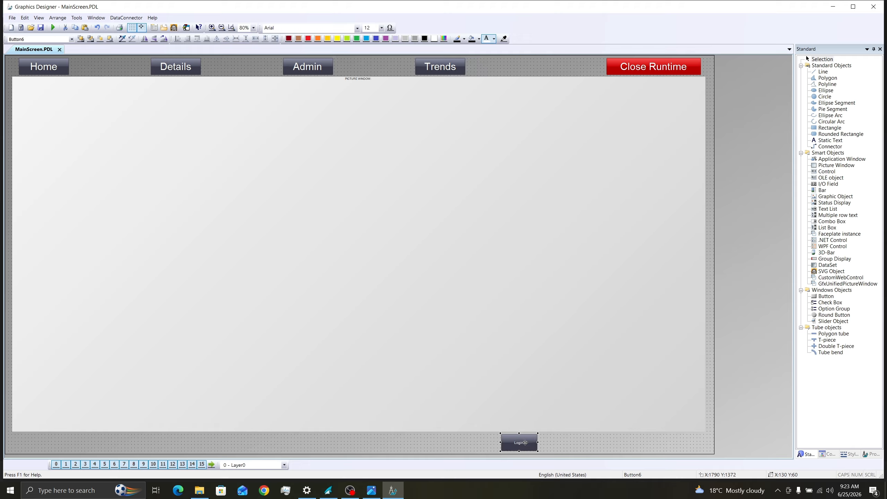
left_click_drag(538, 444, 609, 444)
Step: Set the Login button's text to 36 point
left_click(382, 28)
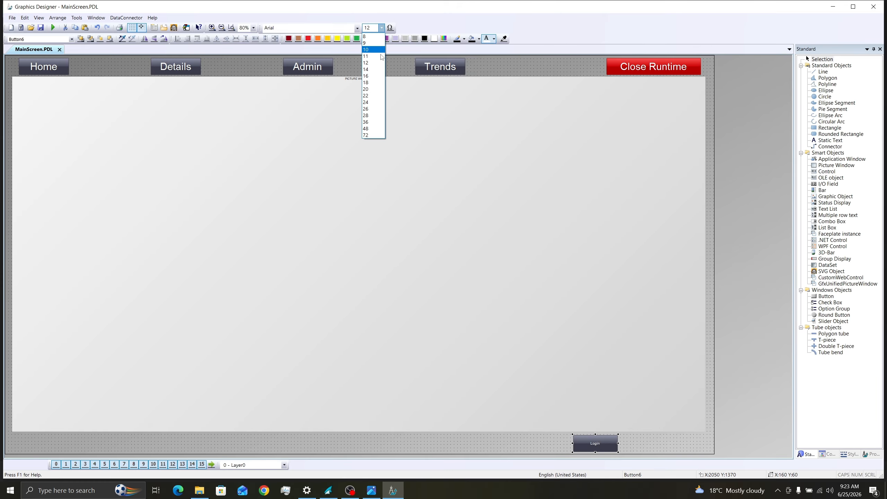
left_click(366, 117)
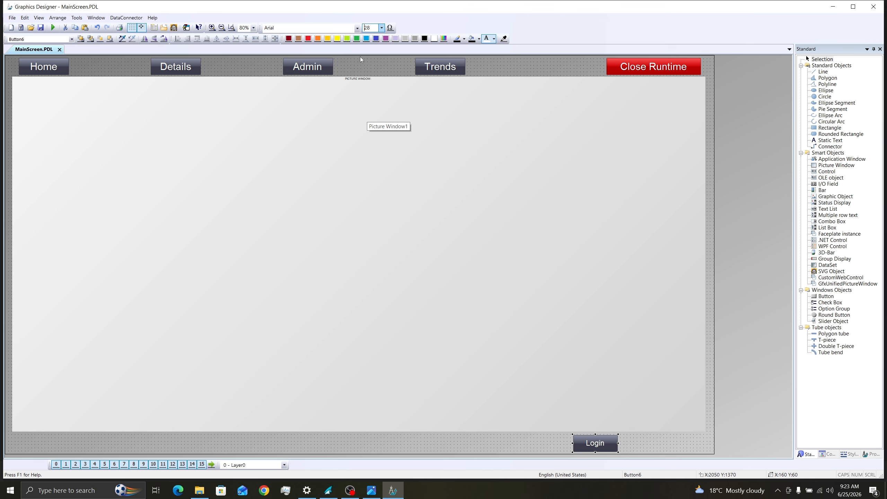
left_click(381, 29)
left_click(373, 121)
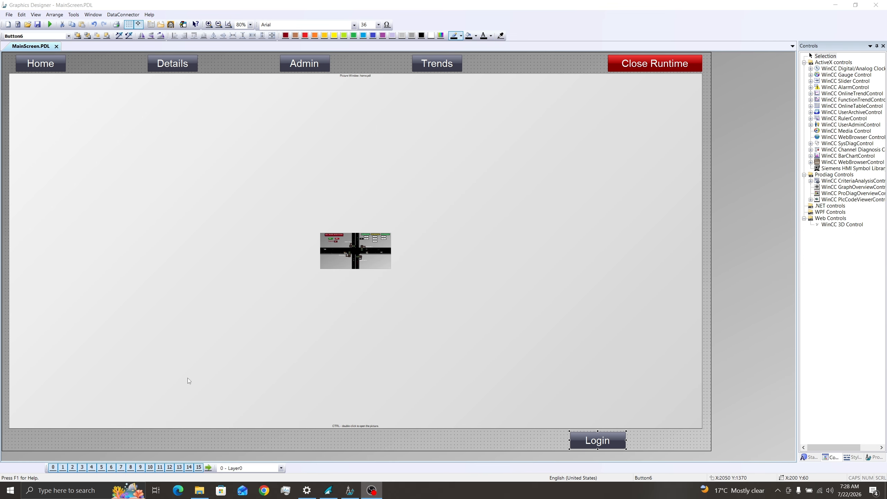
Step: Set Login's Global Color Scheme to No and try a Turquoise fill on it
right_click(597, 441)
left_click(622, 433)
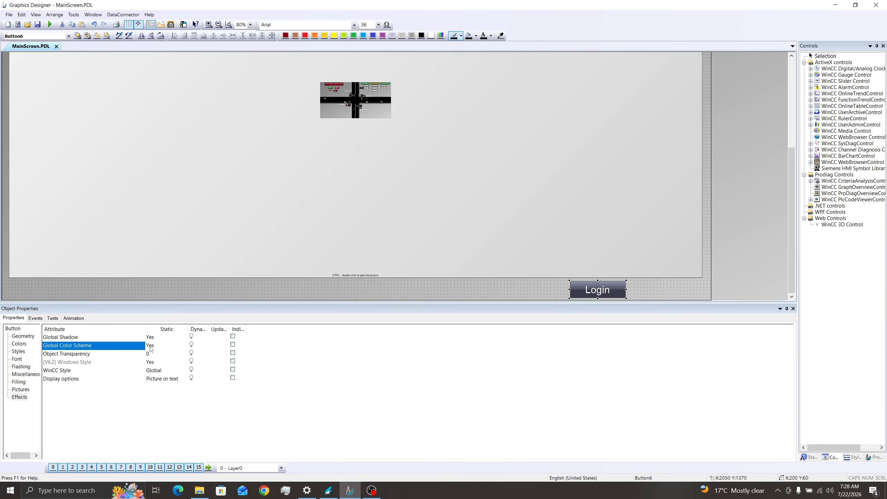
double_click(151, 346)
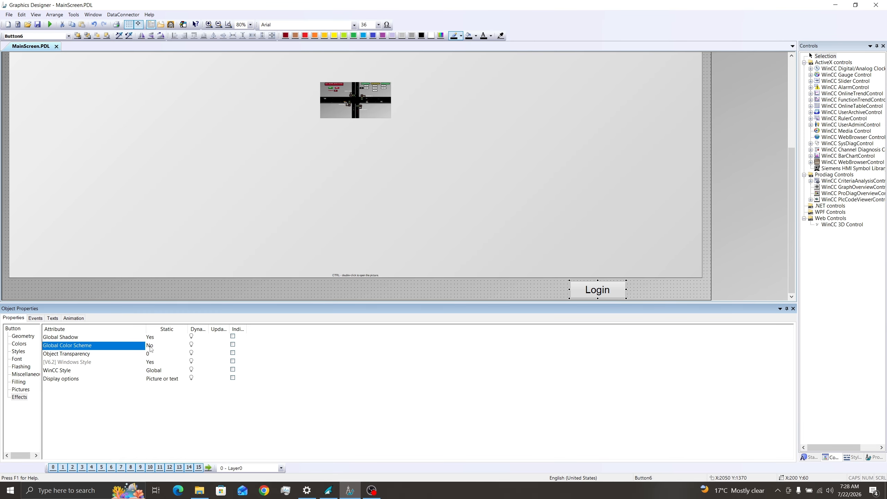
left_click(786, 309)
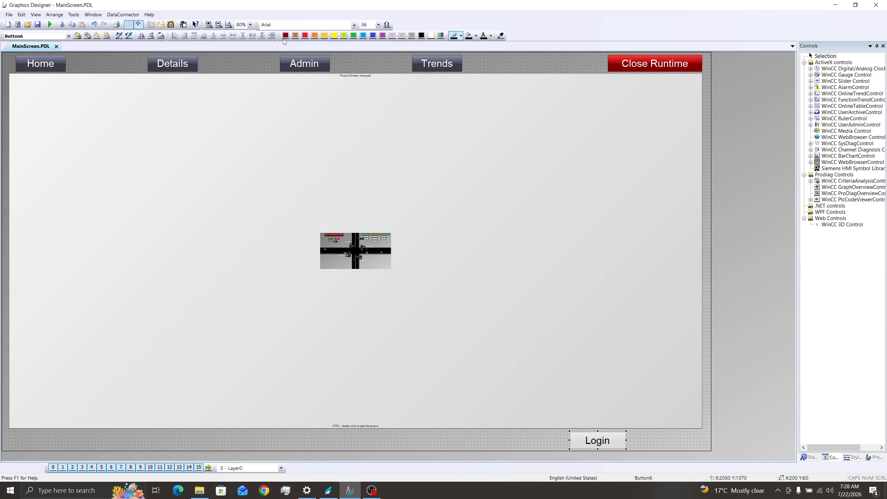
left_click(363, 35)
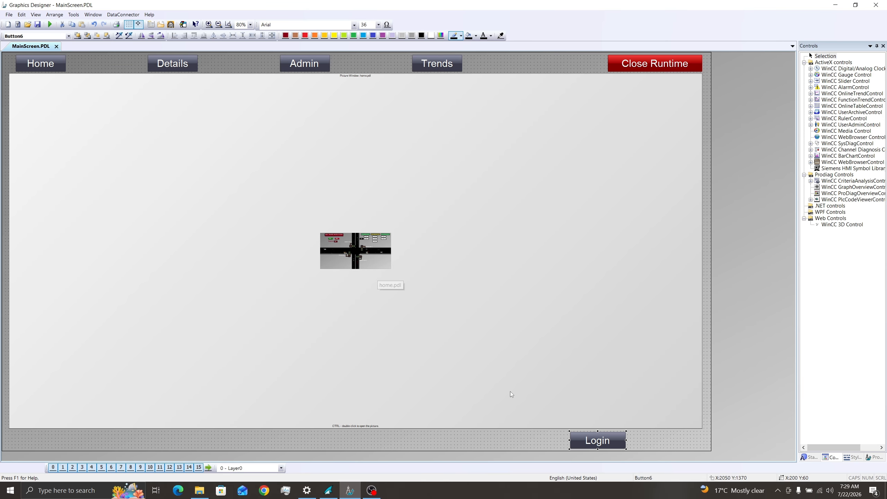
left_click(650, 443)
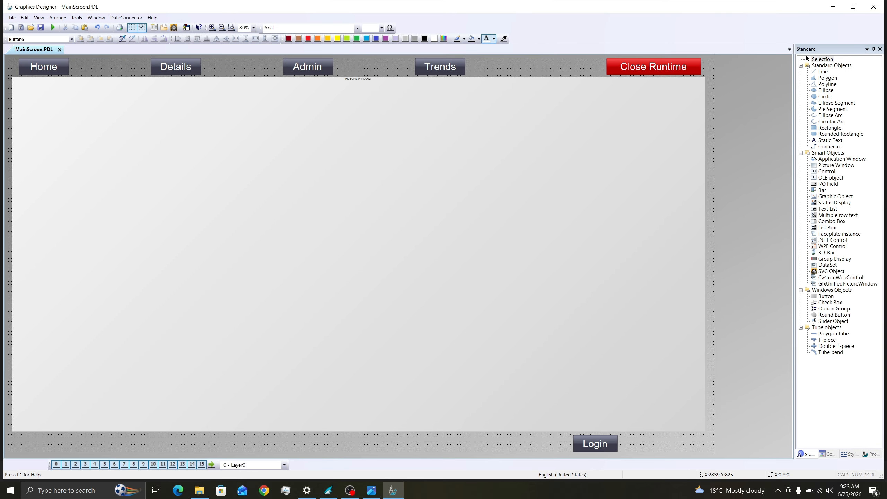
Step: Place a 28-point static text reading 'Admin' just right of the Login button
left_click(831, 140)
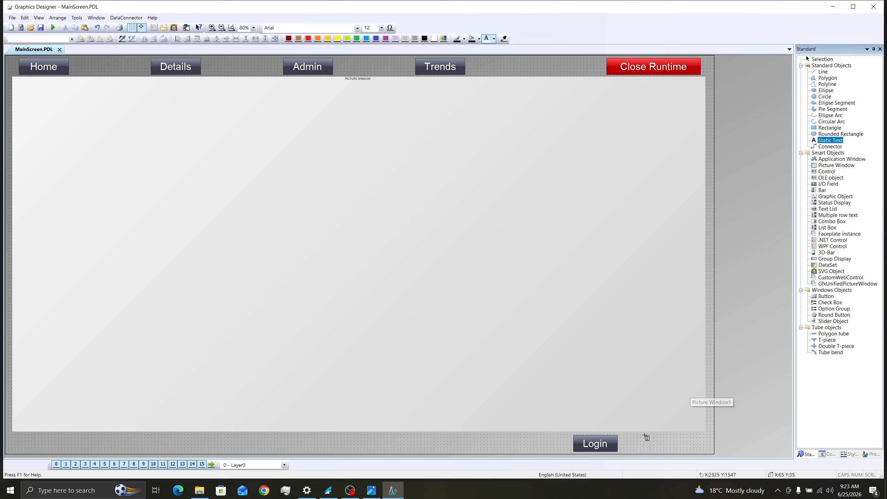
left_click(637, 443)
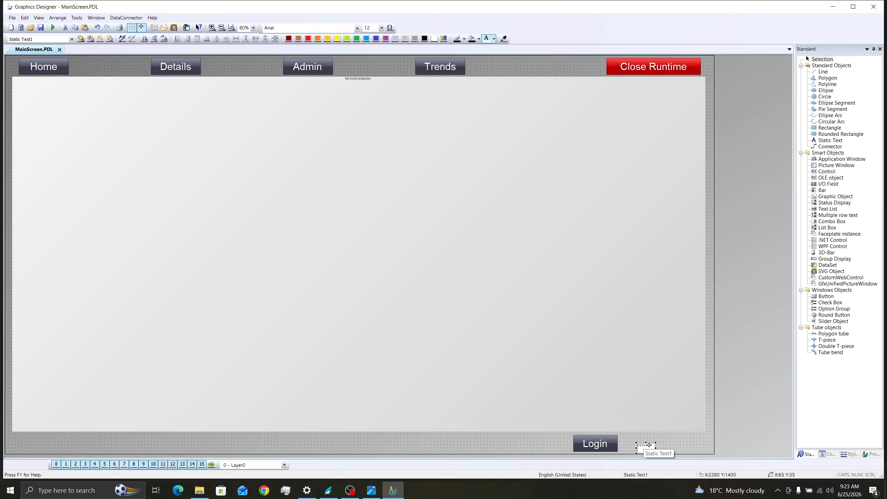
double_click(648, 445)
type("Admi")
left_click(381, 28)
left_click(373, 117)
type("i")
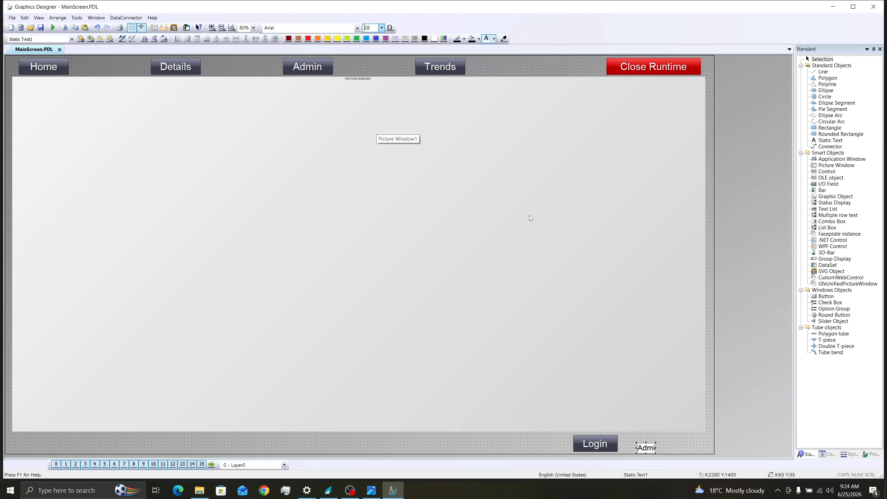
type("n")
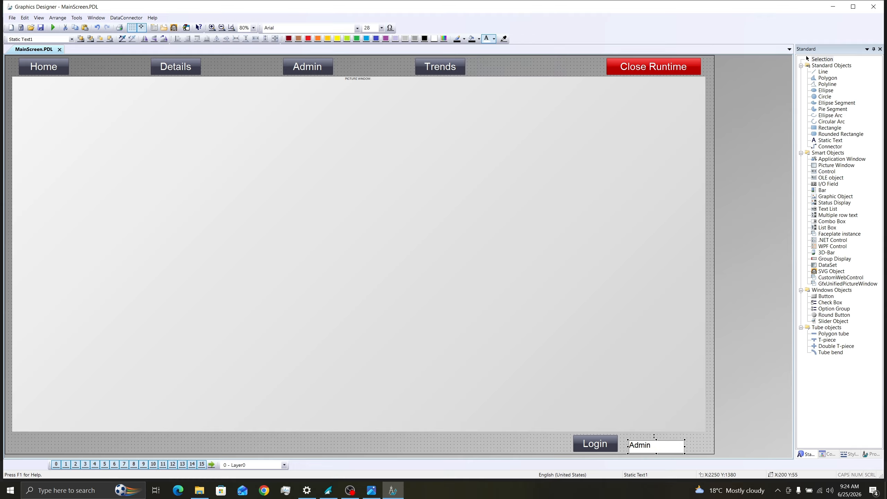
right_click(672, 449)
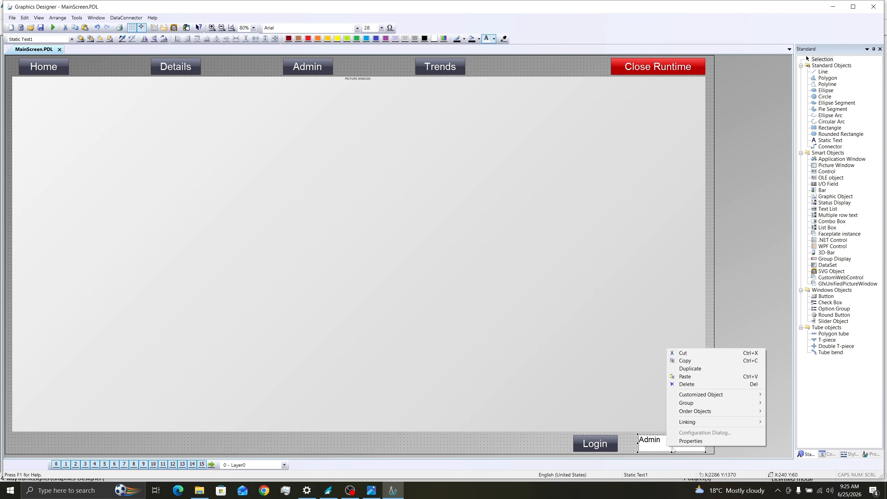
Step: Set the Admin label's X and Y font alignment to Centered in its properties
left_click(691, 442)
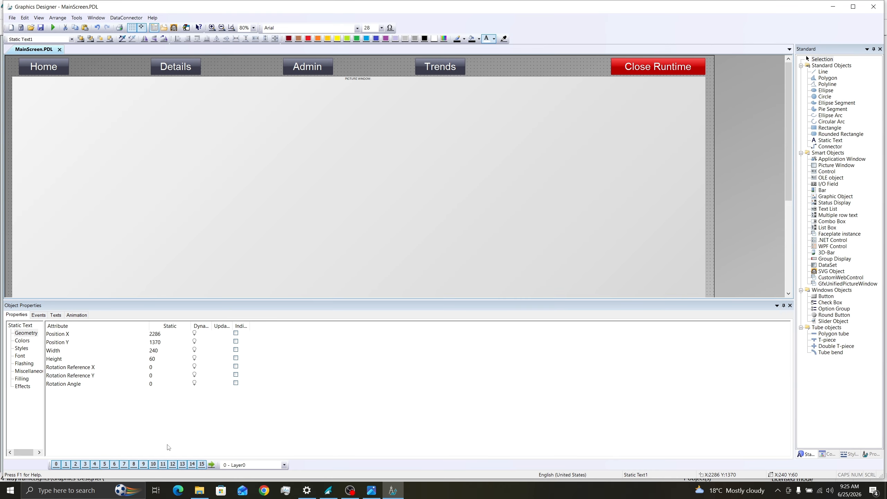
left_click(20, 356)
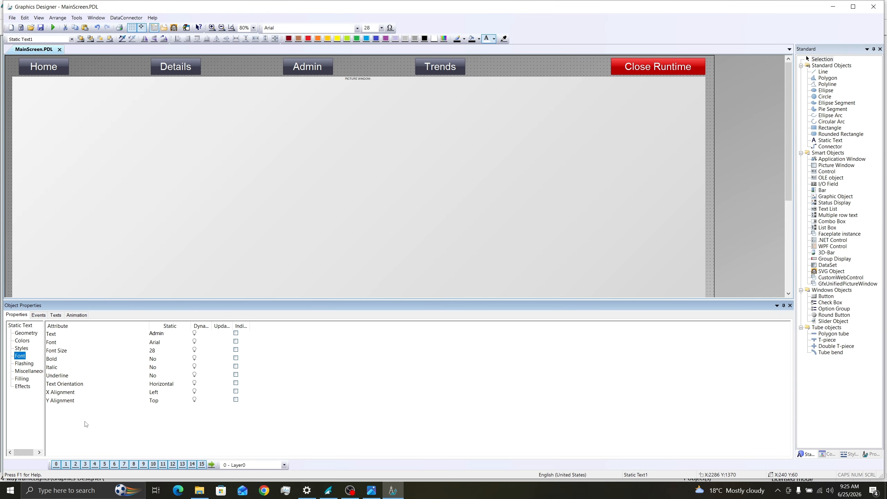
left_click(154, 393)
left_click(154, 393)
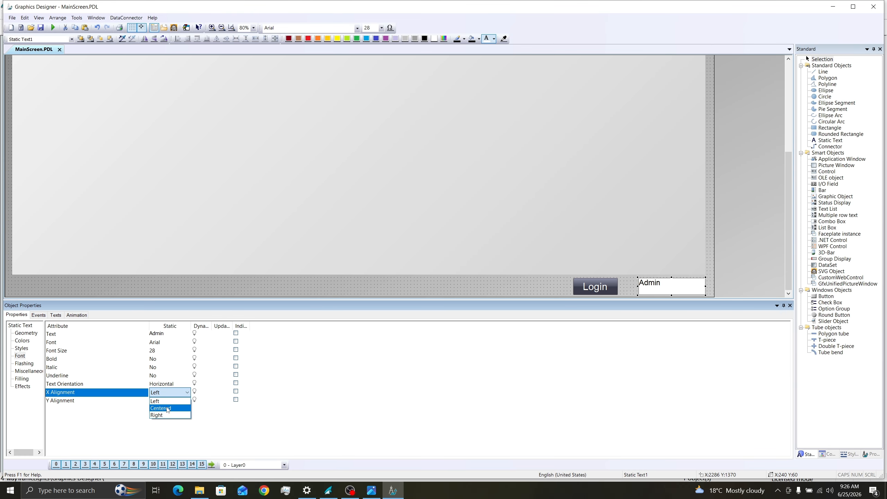
left_click(159, 404)
left_click(155, 400)
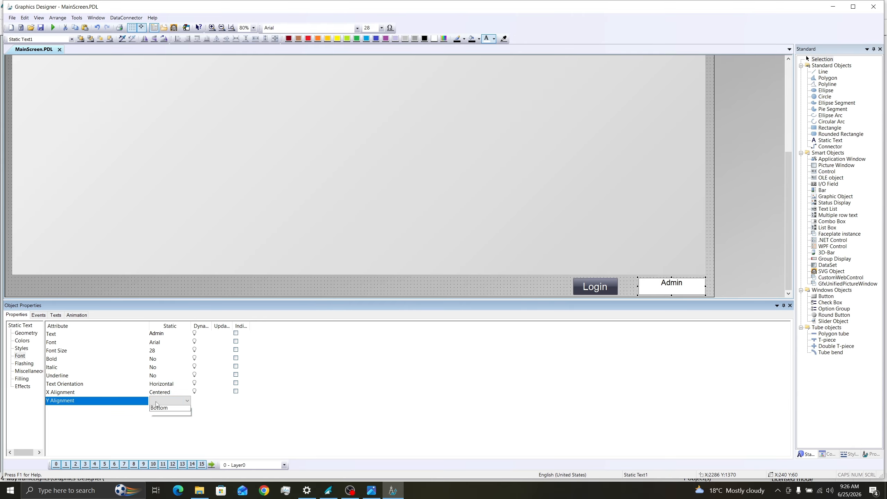
left_click(165, 417)
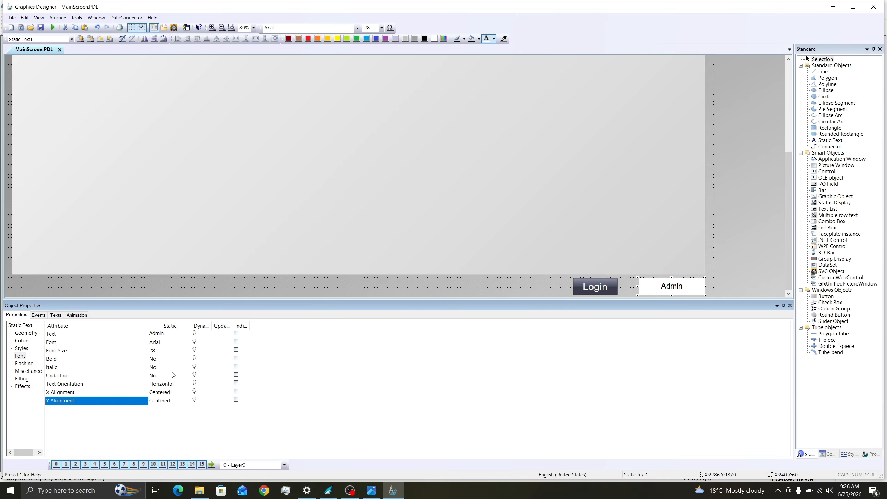
left_click(596, 287)
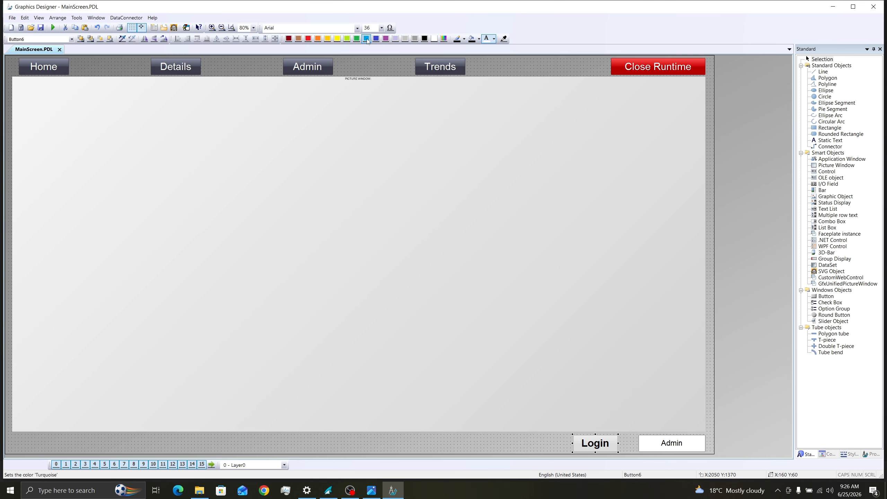
Step: Give the Login button a turquoise fill and white text, and widen it slightly
left_click(367, 39)
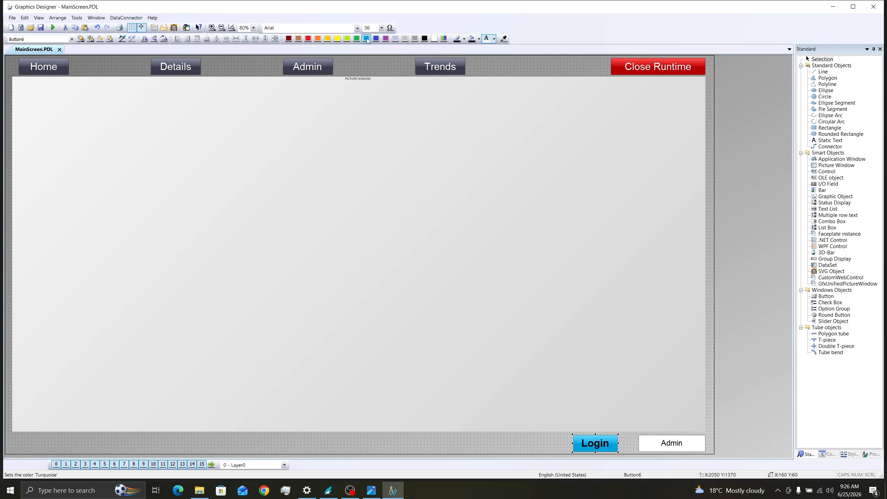
left_click(490, 38)
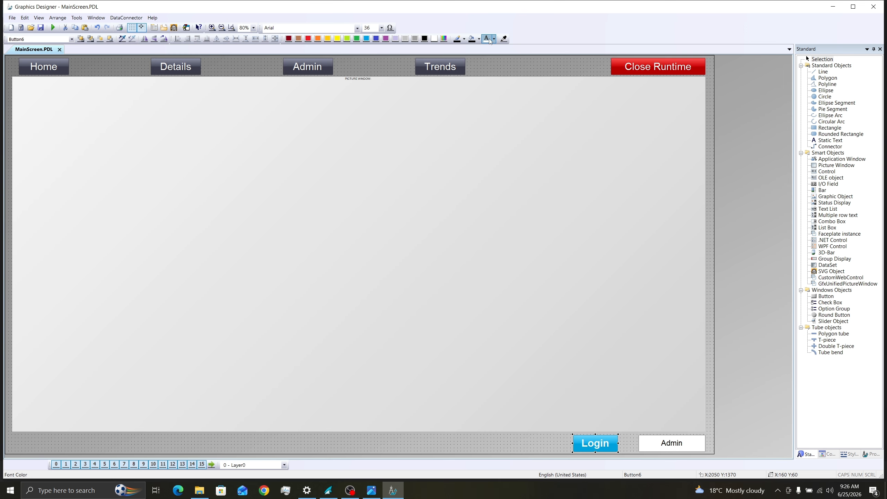
left_click_drag(618, 443, 630, 444)
left_click(634, 445)
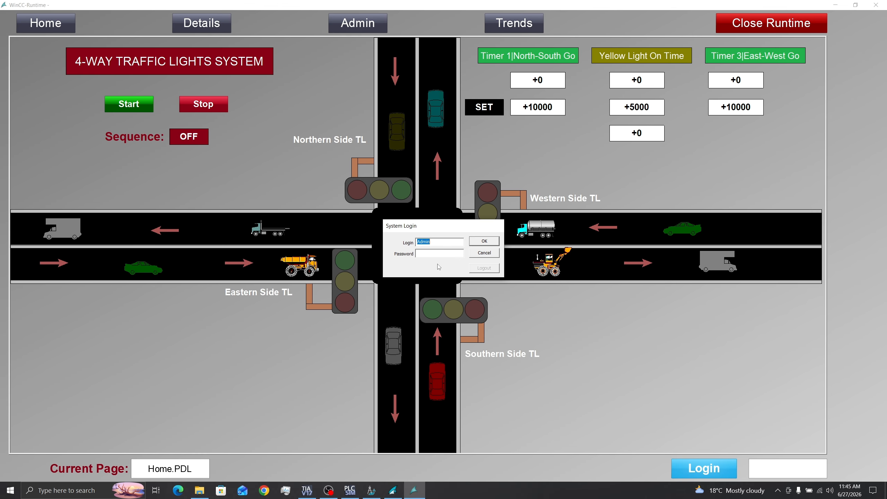
Step: Enter the Admin password in the System Login dialog and confirm the login
left_click(435, 254)
type("1234")
left_click(480, 242)
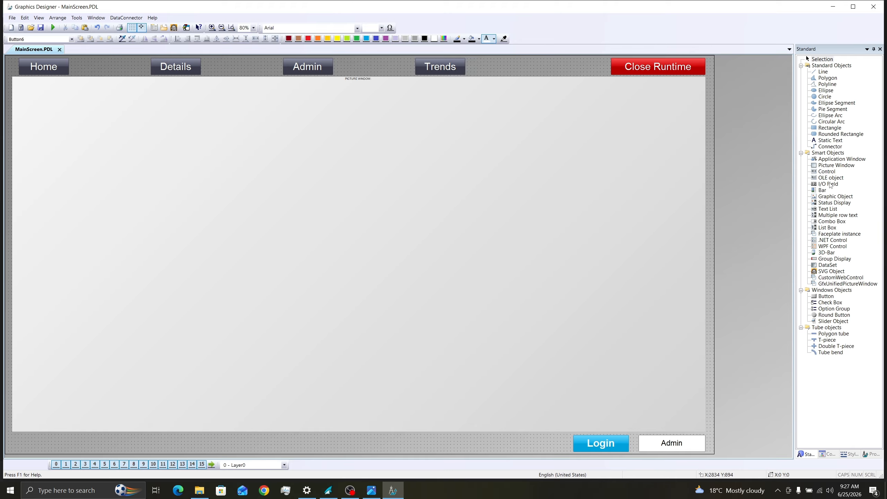
Step: Place a 'Current Page' static text at bottom-left, set font size 36, and widen it to fit
left_click(830, 140)
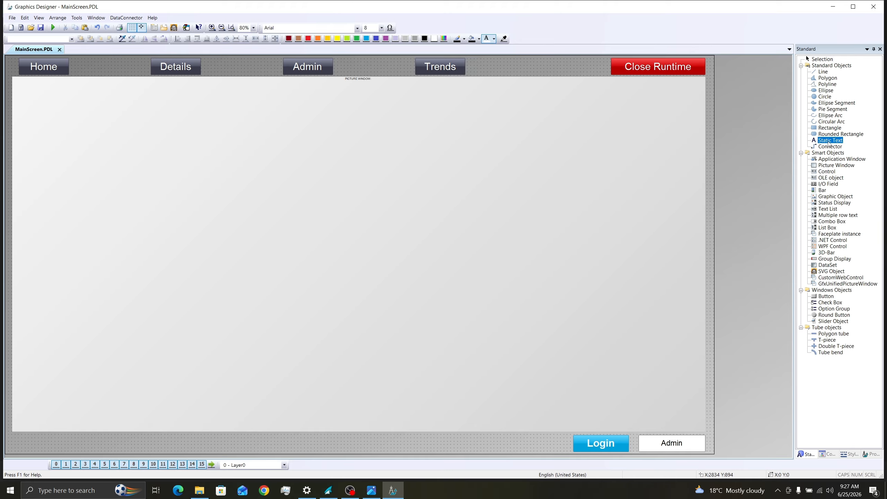
left_click(42, 443)
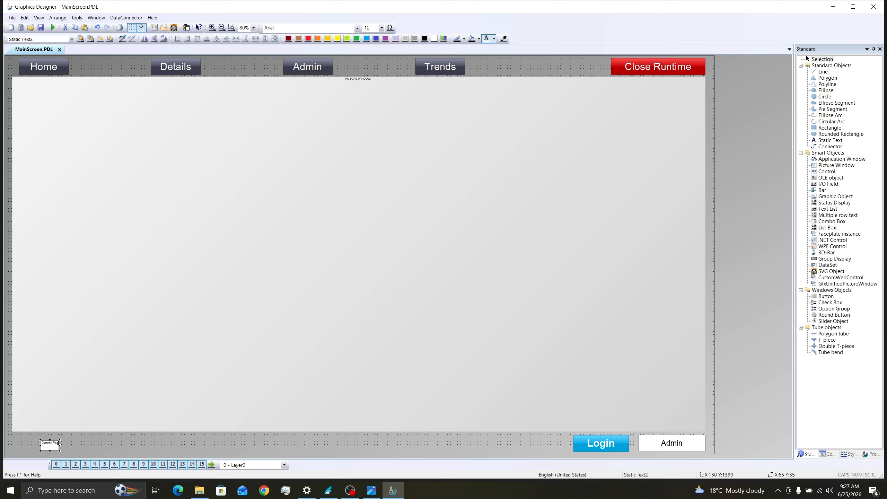
left_click_drag(50, 445, 89, 445)
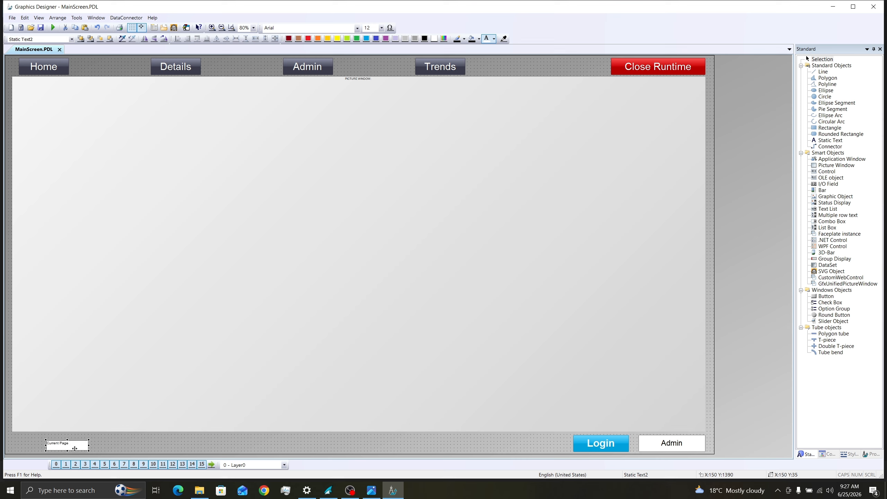
left_click(382, 28)
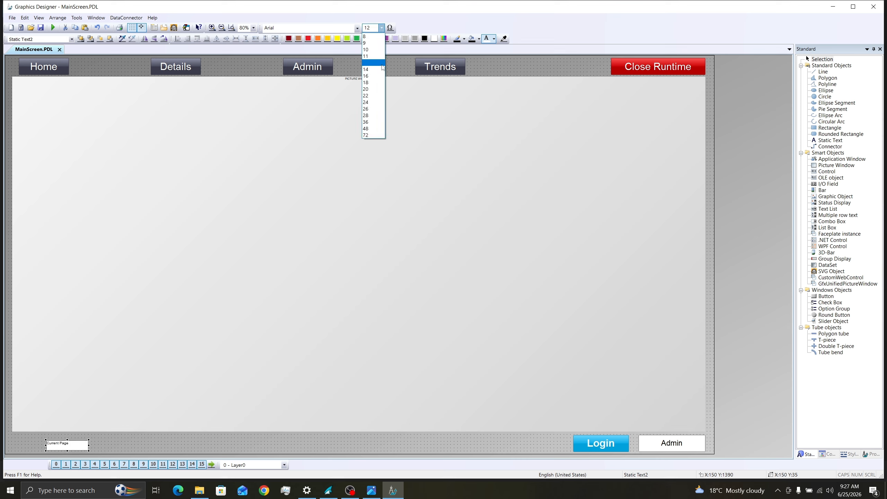
left_click(371, 121)
left_click(166, 313)
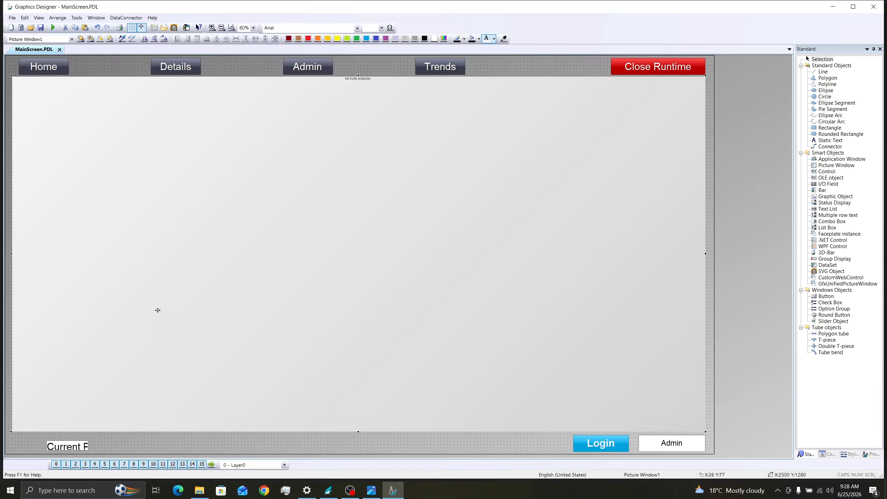
left_click(66, 446)
left_click_drag(88, 446, 129, 446)
Step: Set the Current Page label's Y Alignment to Centered and make its text bold
double_click(89, 435)
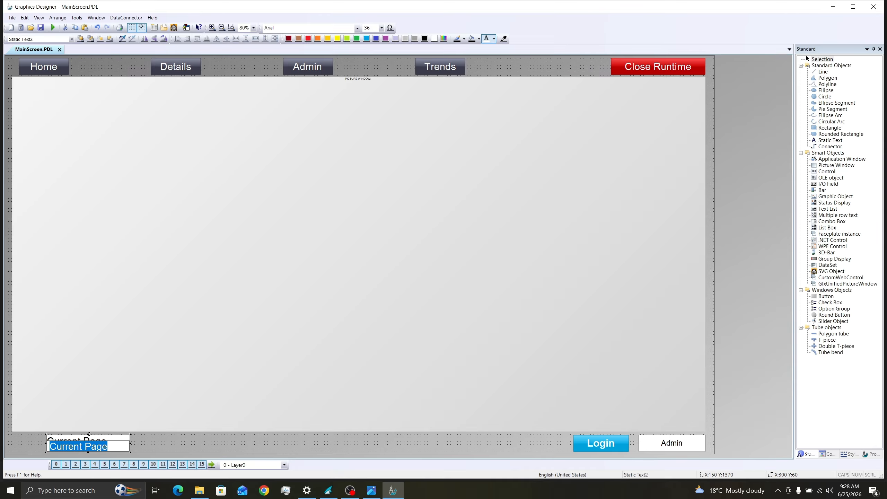
right_click(121, 445)
left_click(161, 437)
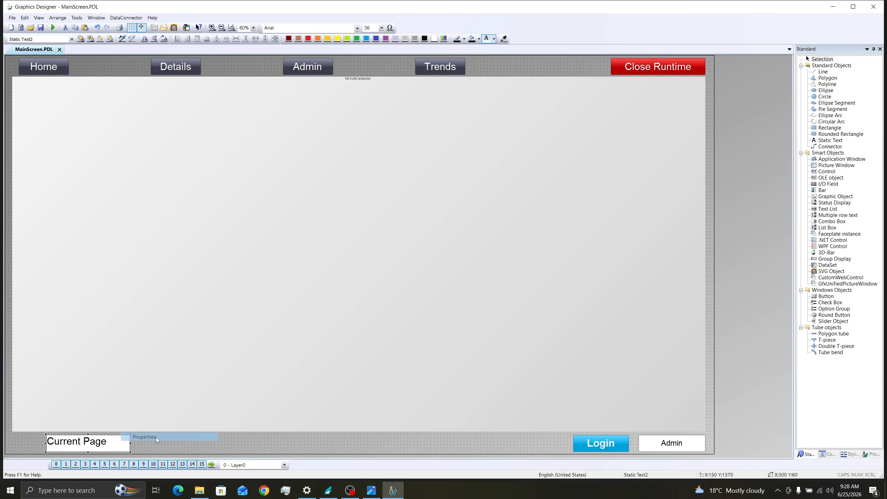
double_click(156, 400)
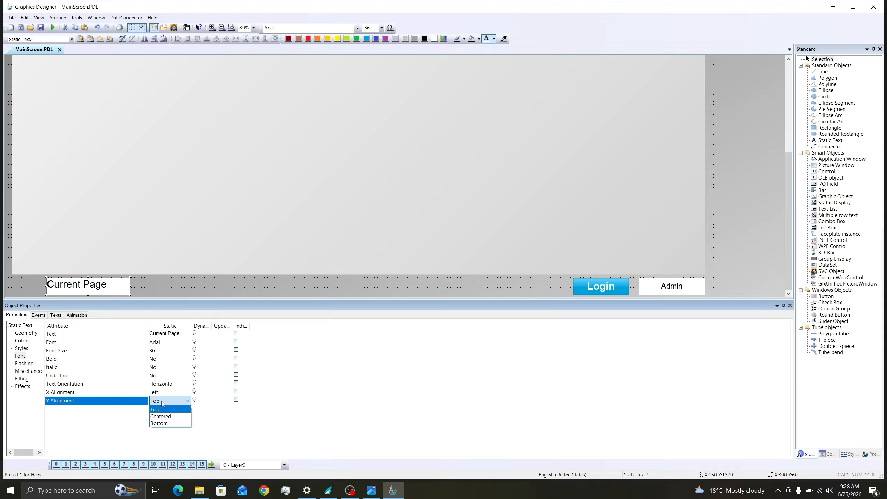
left_click(161, 416)
left_click(105, 359)
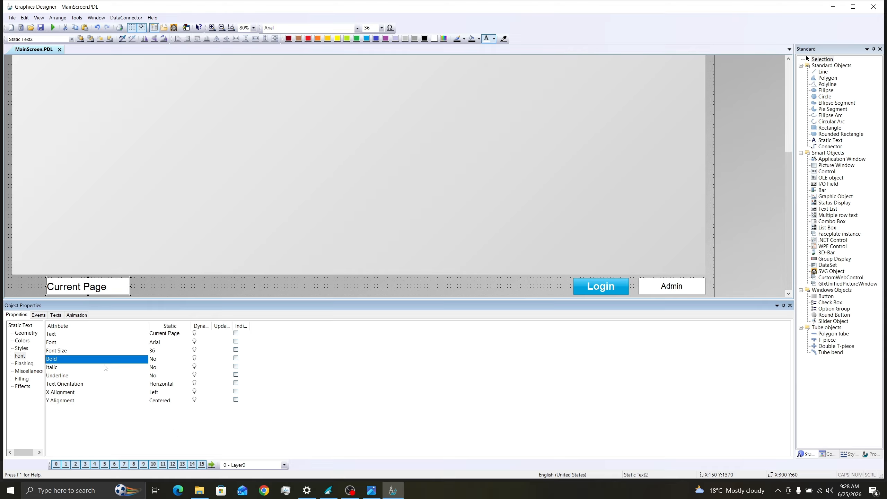
double_click(154, 360)
Step: Turn off the label's global colour scheme and make its border colour 100% transparent
left_click(23, 386)
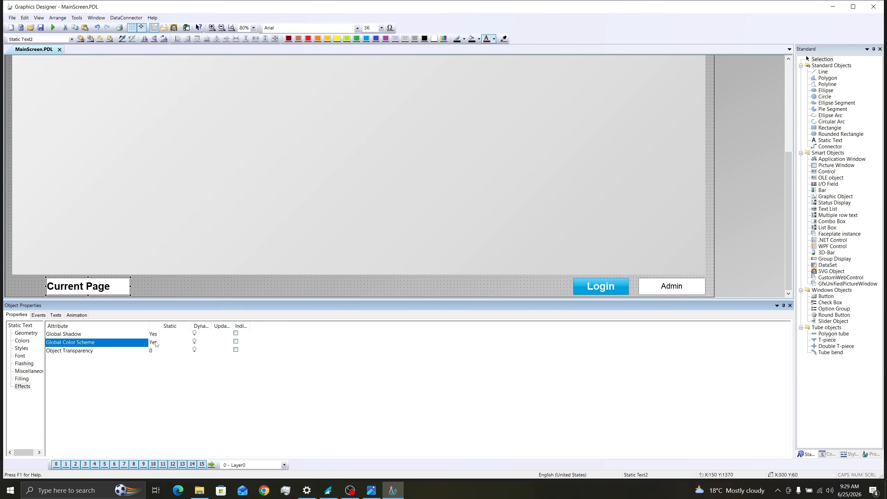
double_click(154, 342)
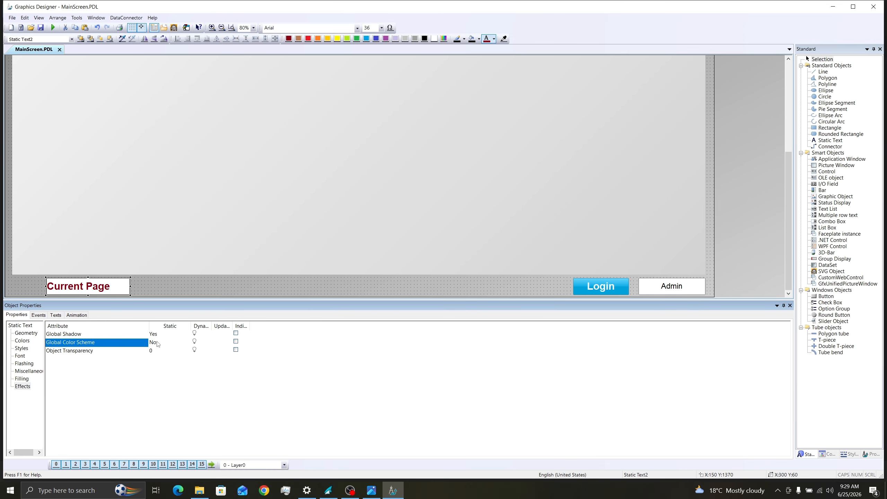
left_click(22, 340)
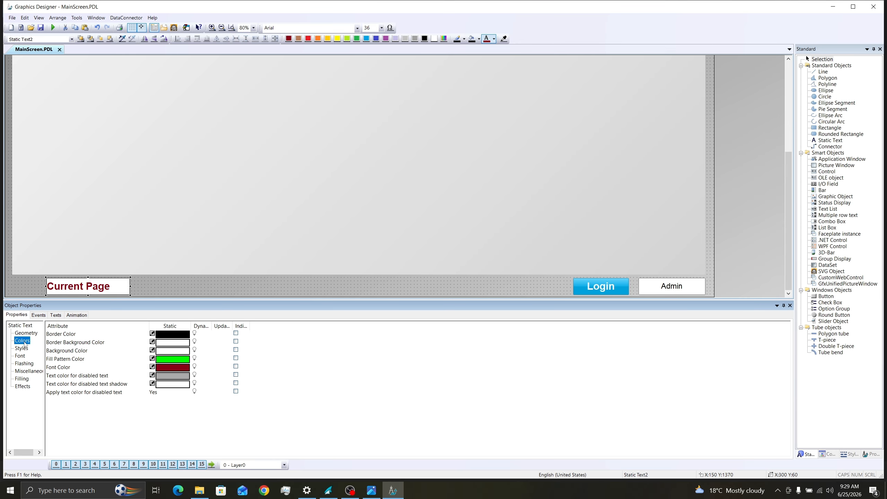
double_click(173, 334)
left_click_drag(198, 386, 290, 385)
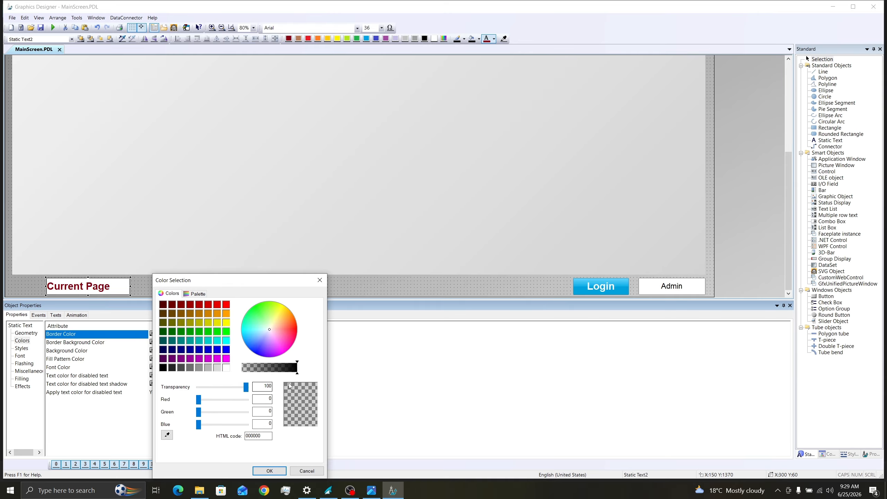
left_click(276, 470)
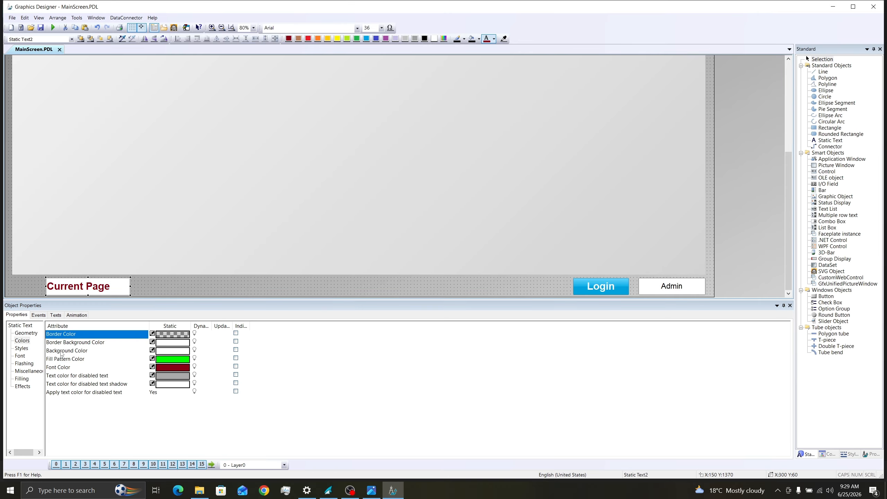
Step: Make the Current Page label's background colour fully transparent
left_click(62, 350)
double_click(163, 350)
left_click_drag(198, 387, 246, 387)
left_click(269, 471)
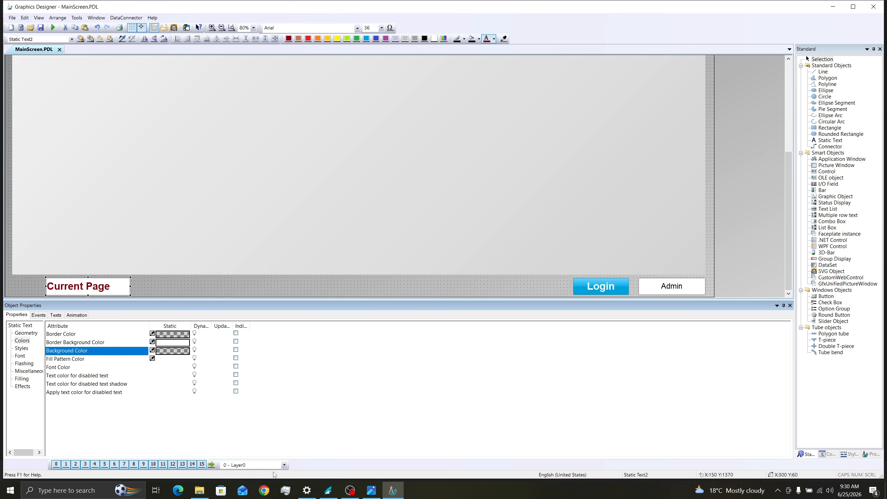
left_click(235, 265)
left_click(669, 287)
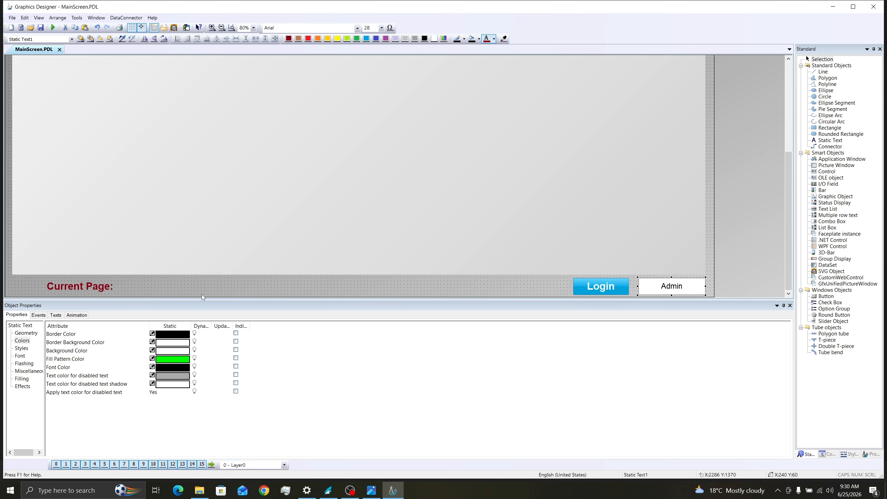
Step: Duplicate the Admin text field and move the copy beside the 'Current Page:' label
key("ctrl+v")
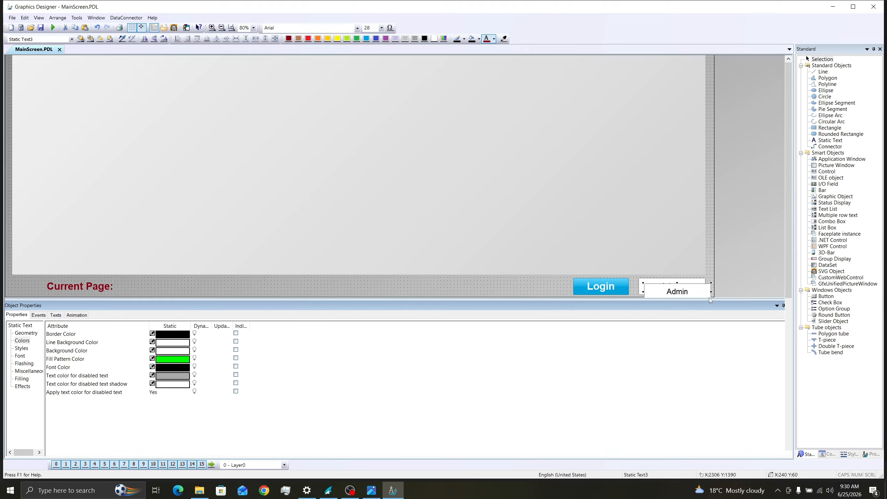
left_click(789, 306)
left_click_drag(667, 449, 149, 450)
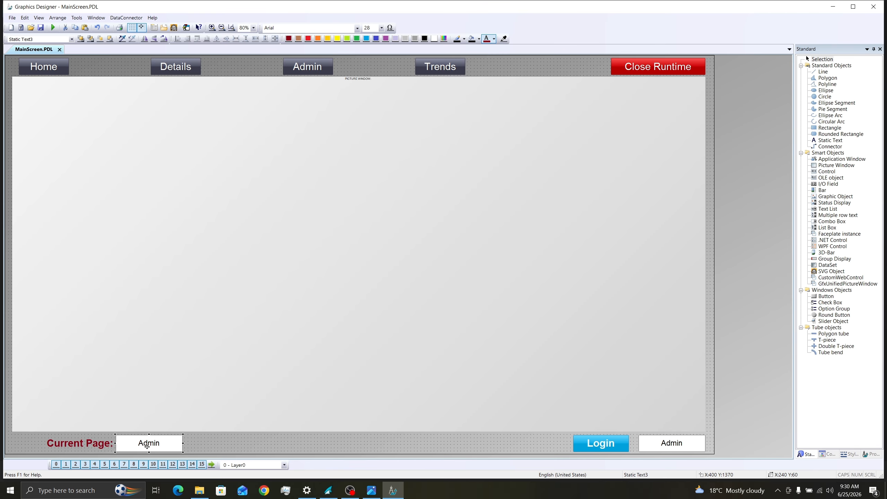
double_click(145, 443)
Step: Set the copied field's text to 'Home.pdl', then visit the Details, Admin and Trends pages in Runtime
type("Home.pdl")
left_click(224, 443)
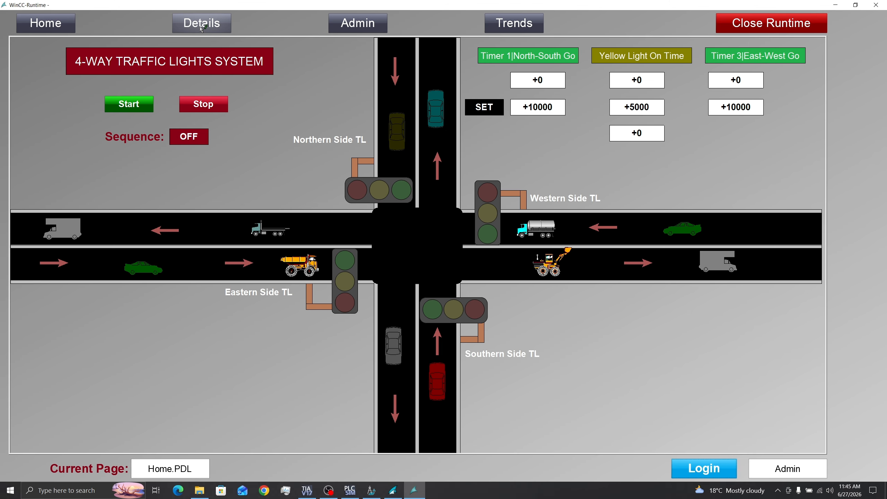
left_click(201, 26)
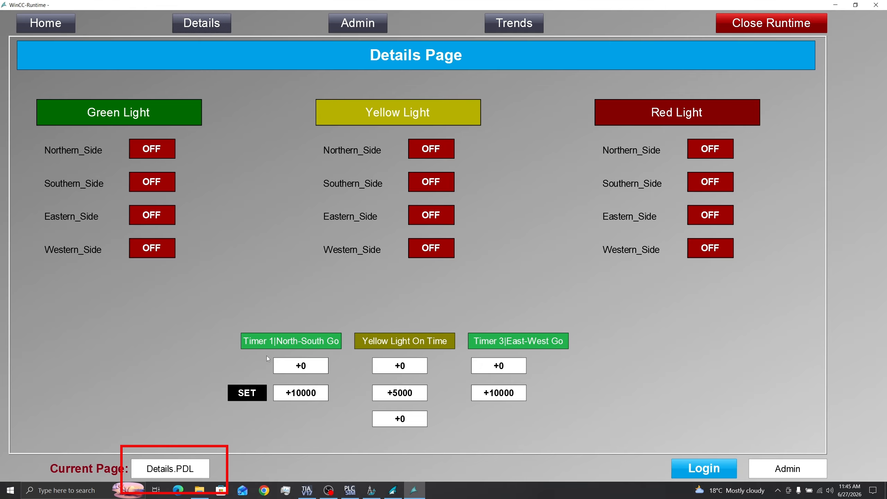
left_click(360, 27)
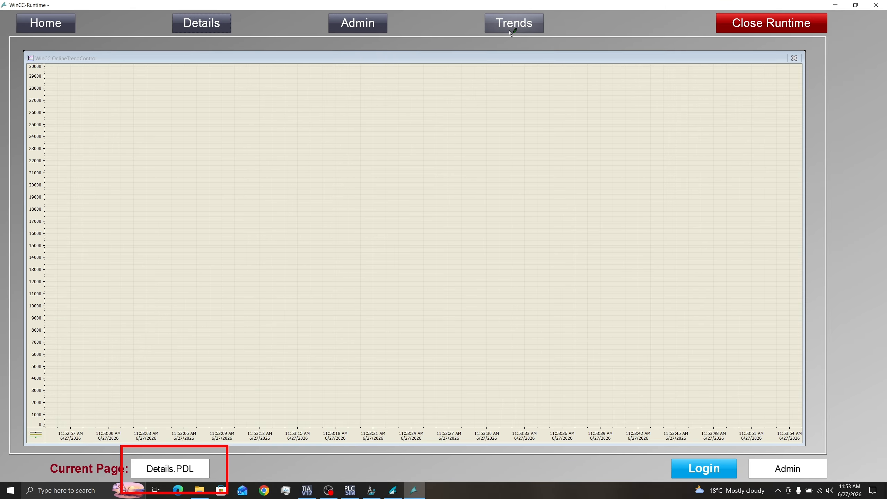
left_click(510, 31)
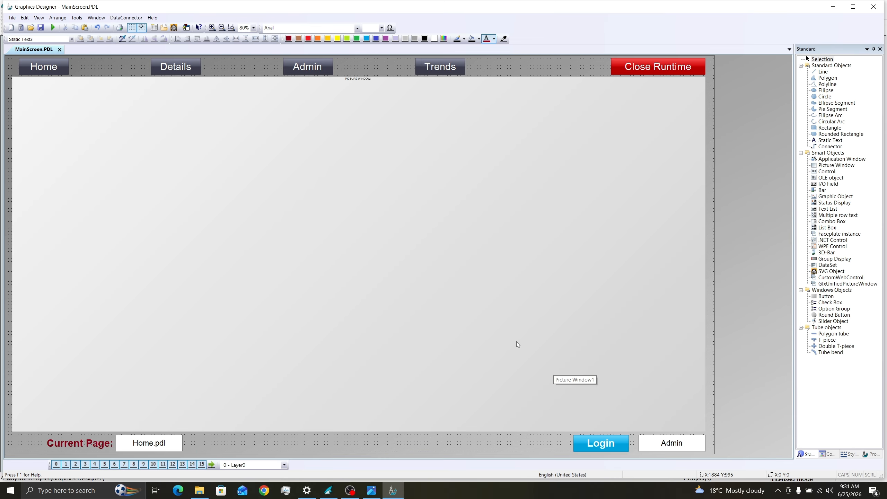
left_click(669, 65)
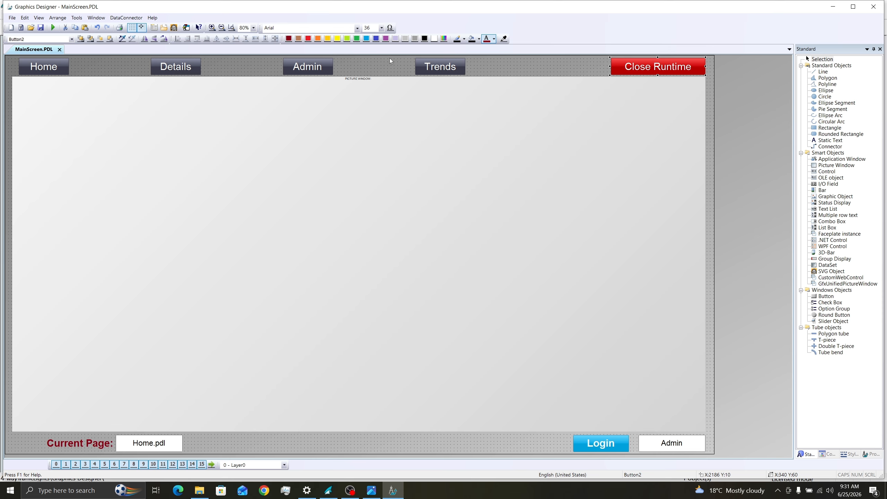